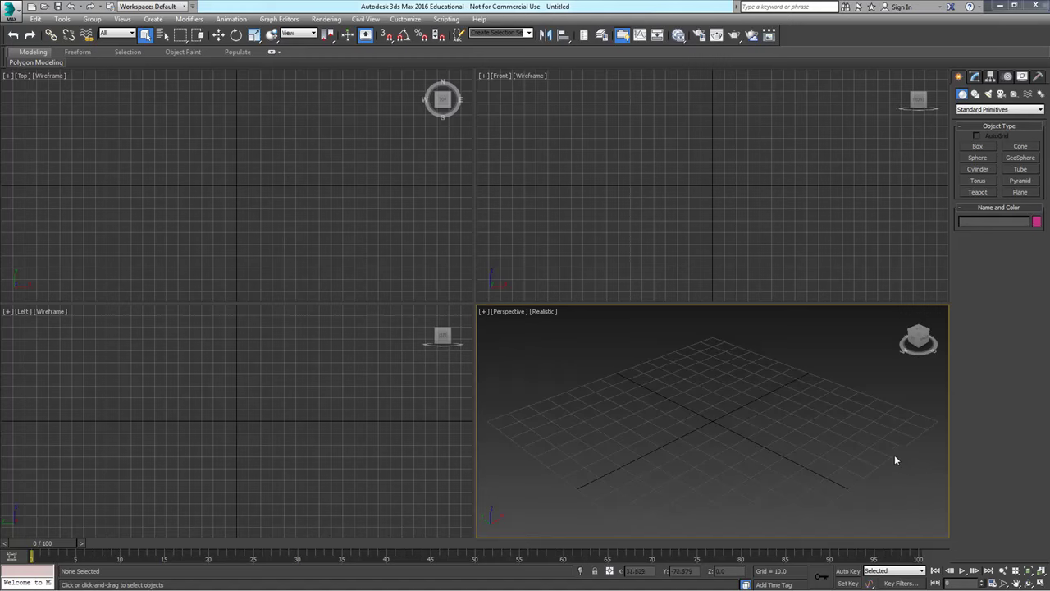
Create a Base Human CATParent rig on the ground from the CAT Objects helpers.
{"action": "left_click", "coordinate": [1015, 109]}
{"action": "left_click", "coordinate": [1014, 94]}
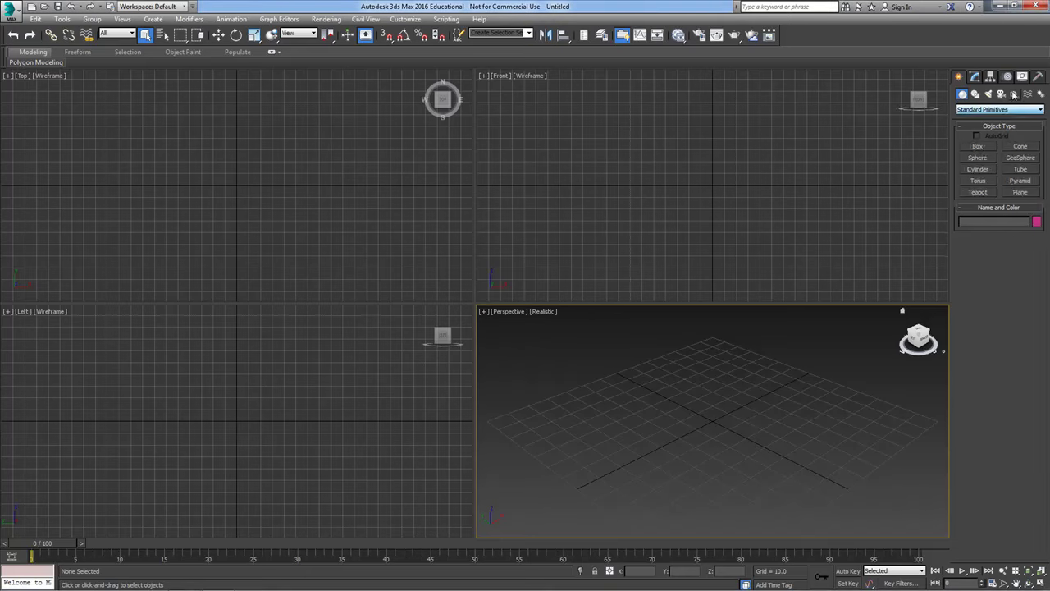
{"action": "left_click", "coordinate": [1014, 94]}
{"action": "left_click", "coordinate": [1011, 112]}
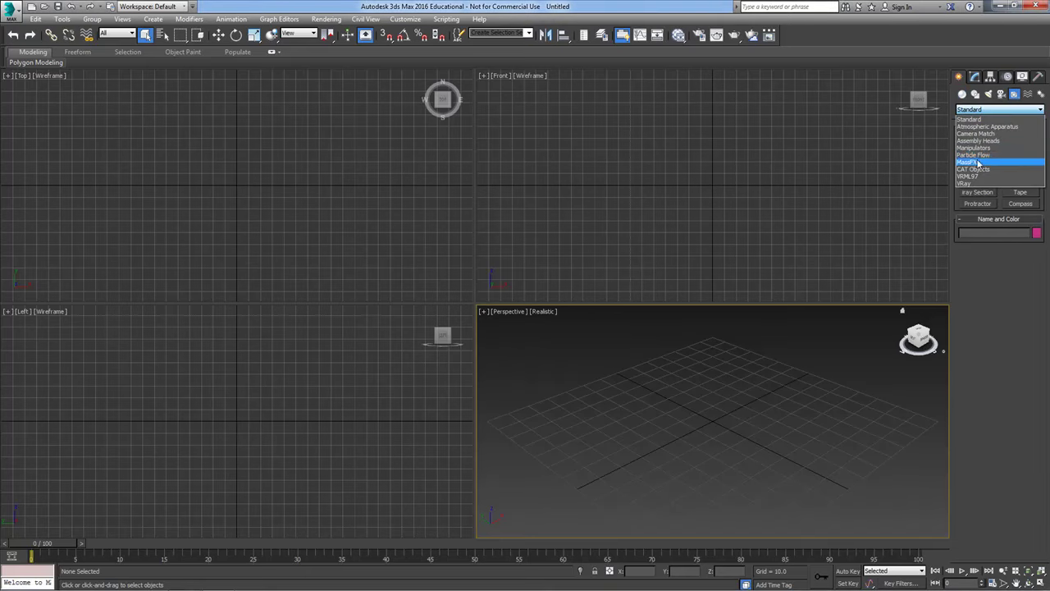
{"action": "left_click", "coordinate": [987, 169]}
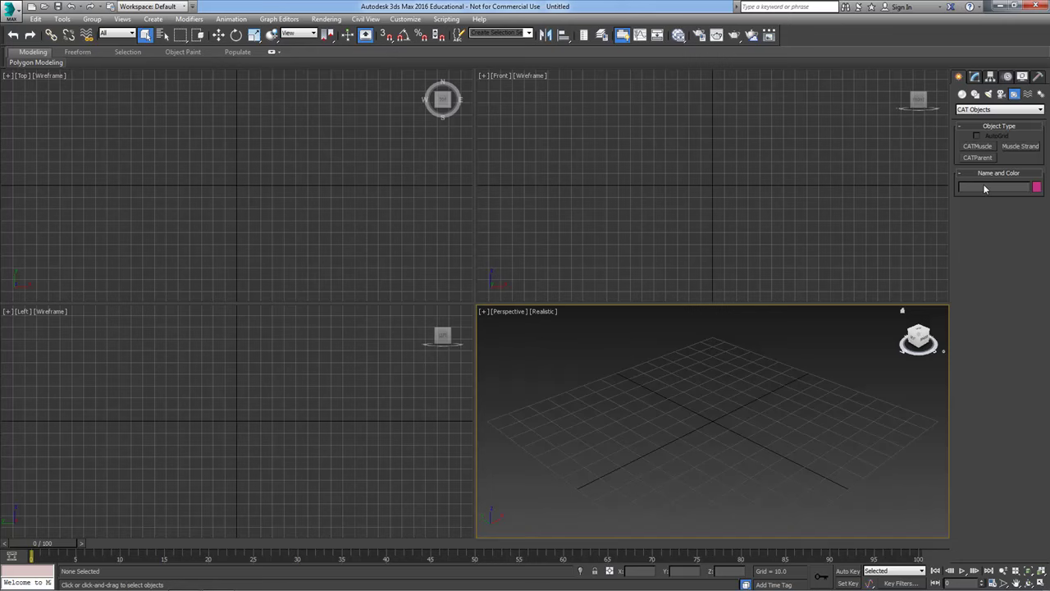
{"action": "left_click", "coordinate": [978, 158]}
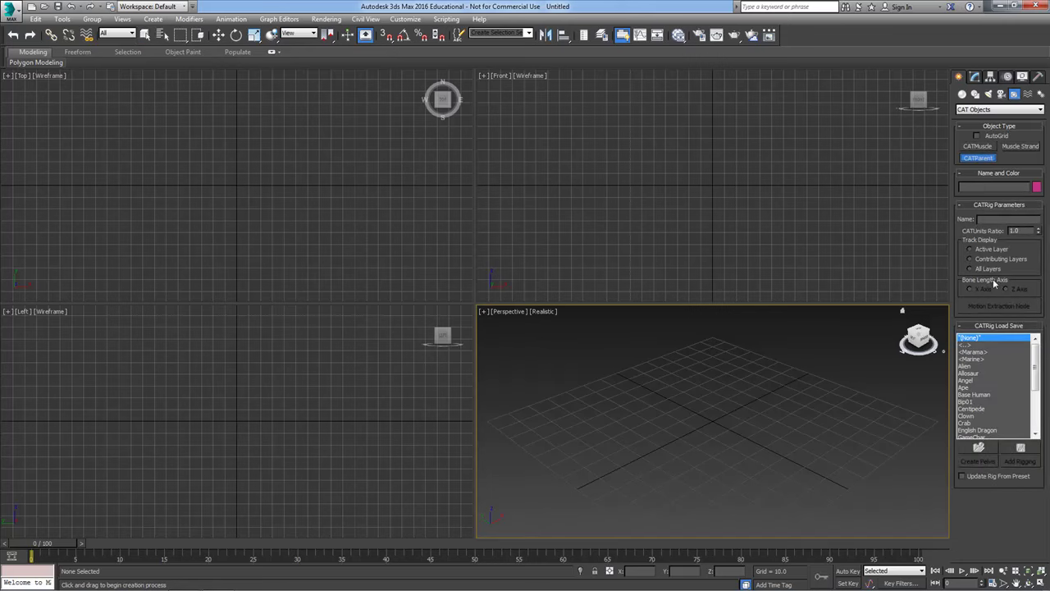
{"action": "left_click", "coordinate": [975, 394]}
{"action": "left_click_drag", "start_coordinate": [717, 419], "coordinate": [812, 350]}
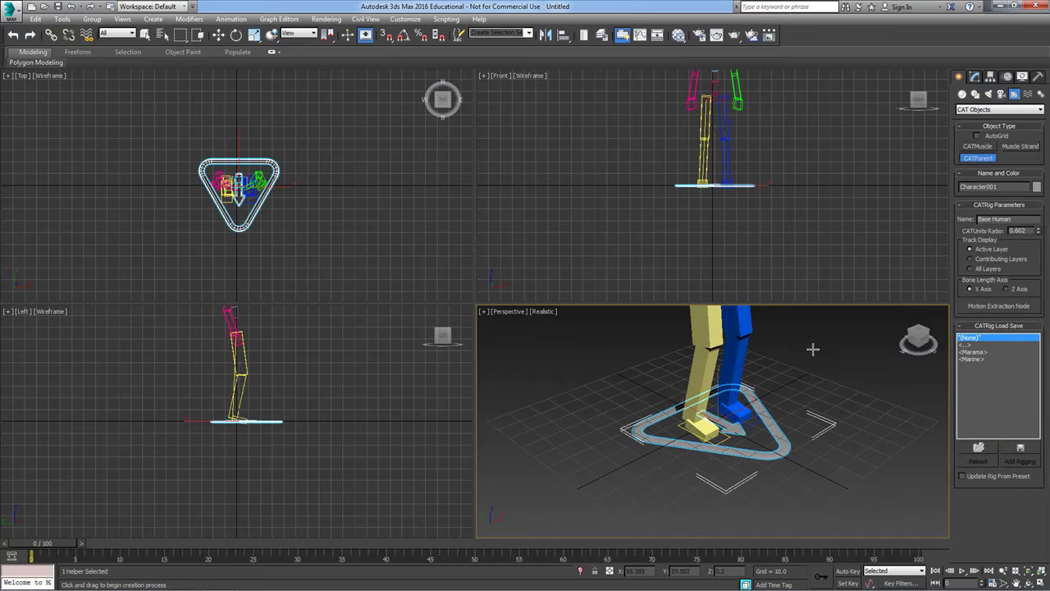
Set the rig's CATUnits Ratio to 0.75, then frame it in a maximized Perspective view.
{"action": "left_click", "coordinate": [975, 77]}
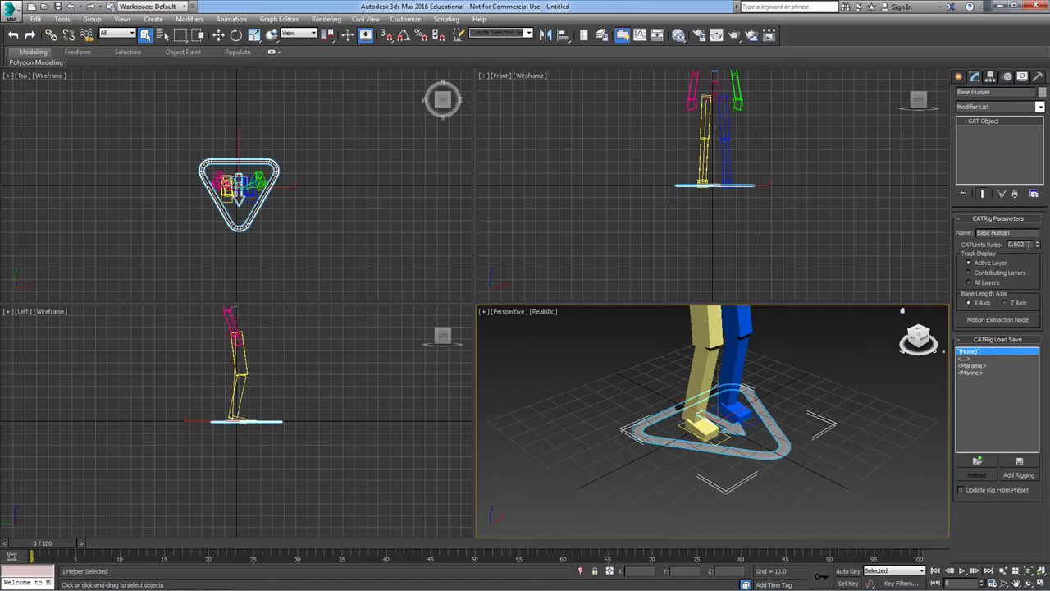
{"action": "double_click", "coordinate": [1017, 244]}
{"action": "type", "text": "1"}
{"action": "key", "text": "Return"}
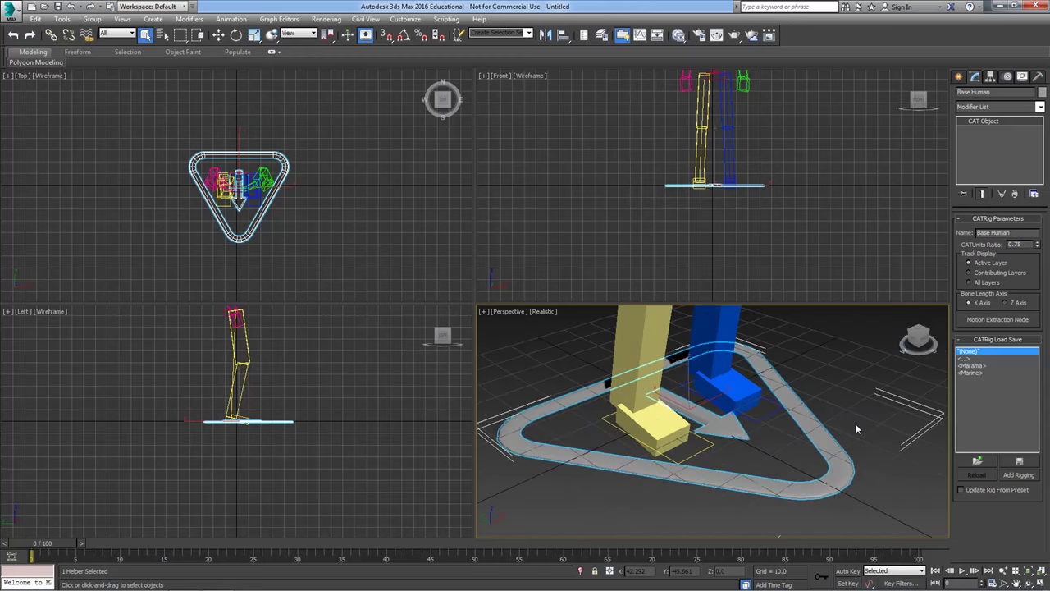
{"action": "left_click", "coordinate": [857, 371]}
{"action": "key", "text": "z"}
{"action": "key", "text": "alt+w"}
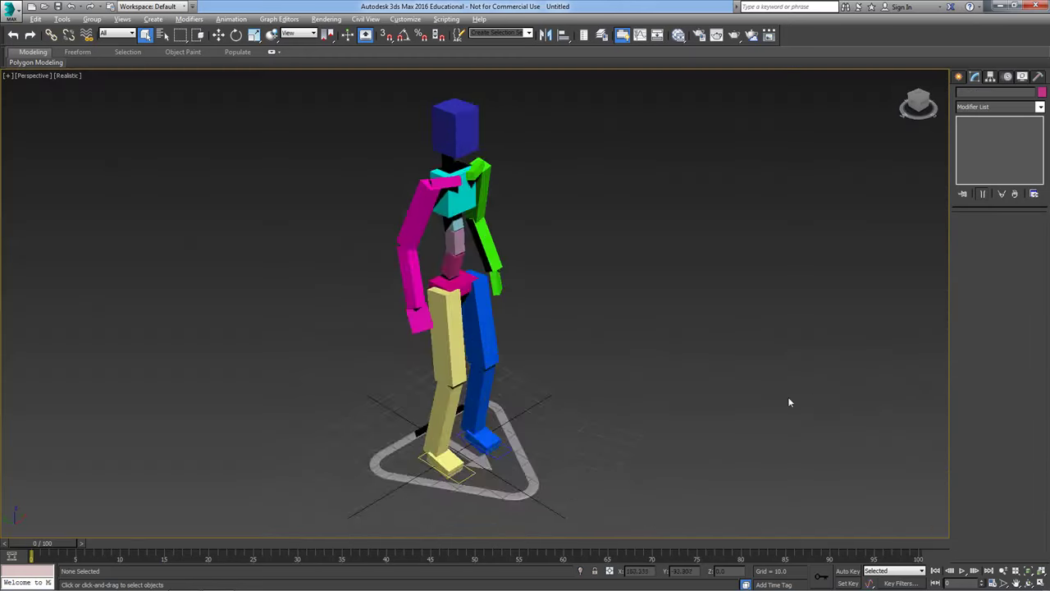
{"action": "middle_click_drag", "start_coordinate": [788, 402], "coordinate": [578, 324], "text": "alt"}
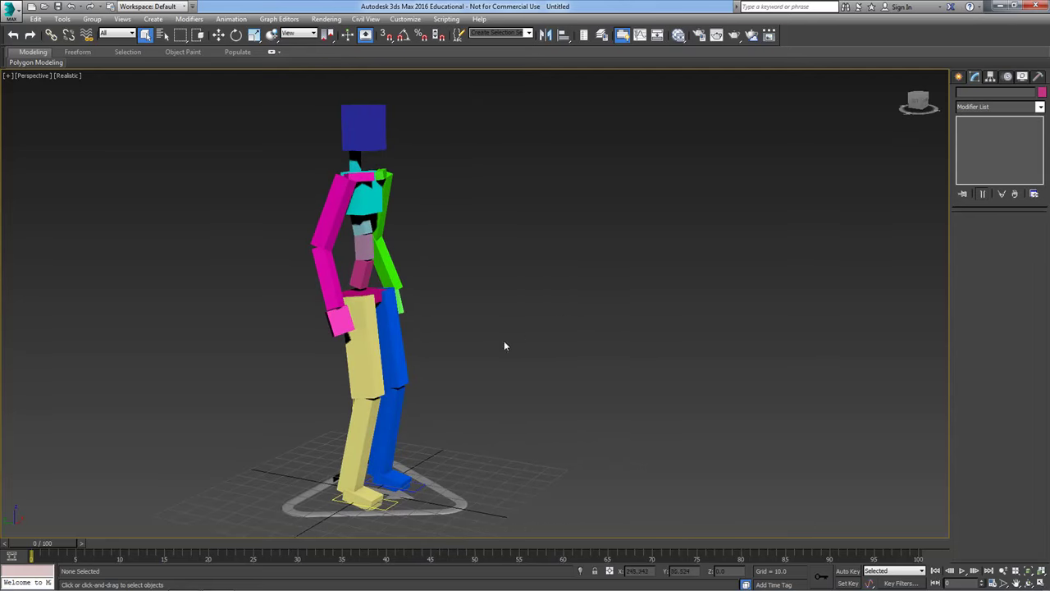
Replace the rig's absolute layer with a CATMotion layer and switch the rig to Animation mode.
{"action": "left_click", "coordinate": [456, 497]}
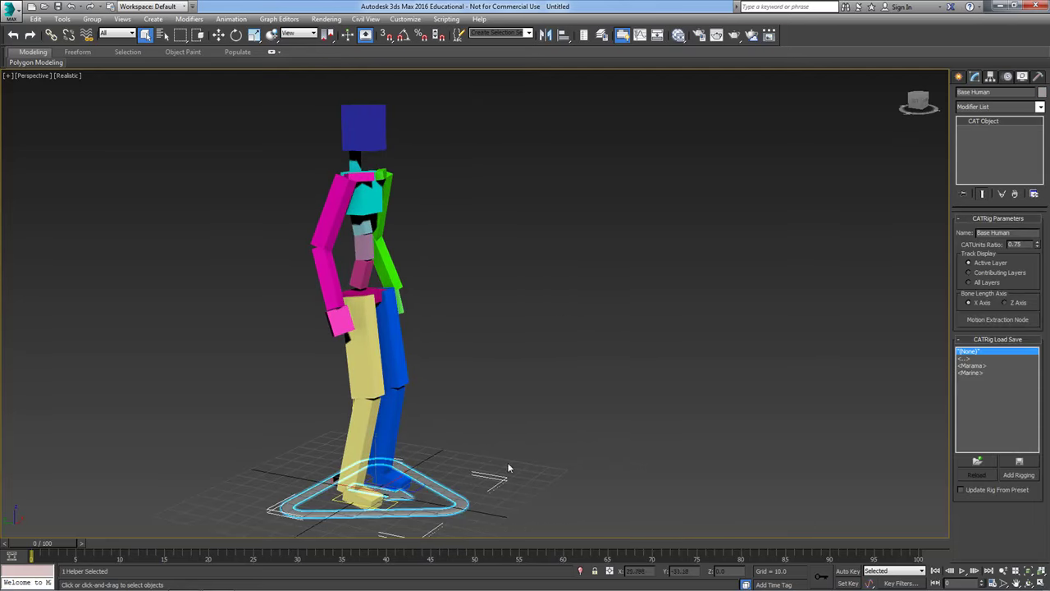
{"action": "left_click", "coordinate": [1008, 76]}
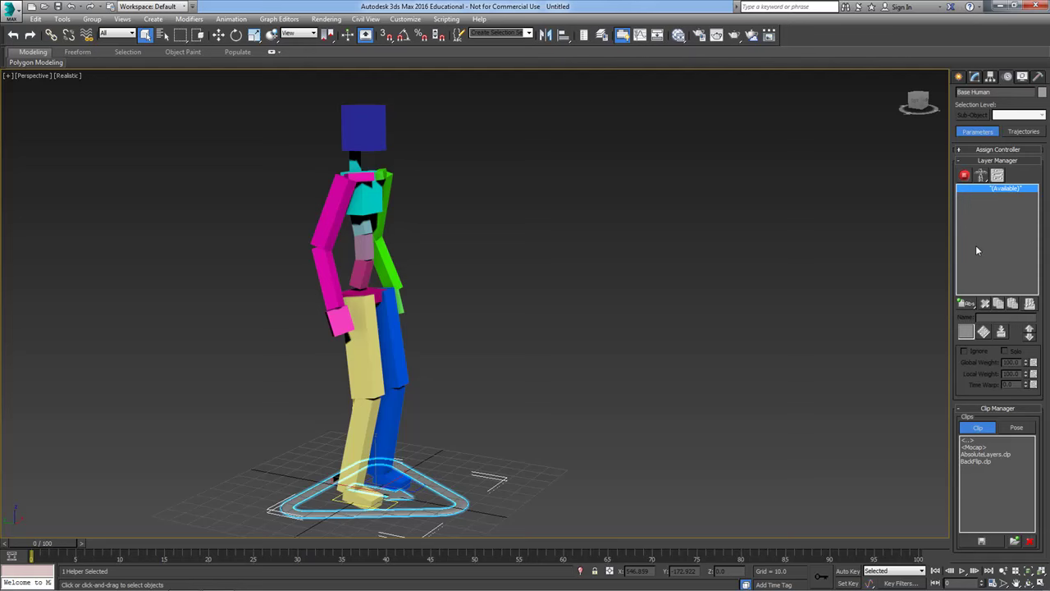
{"action": "left_click", "coordinate": [970, 304]}
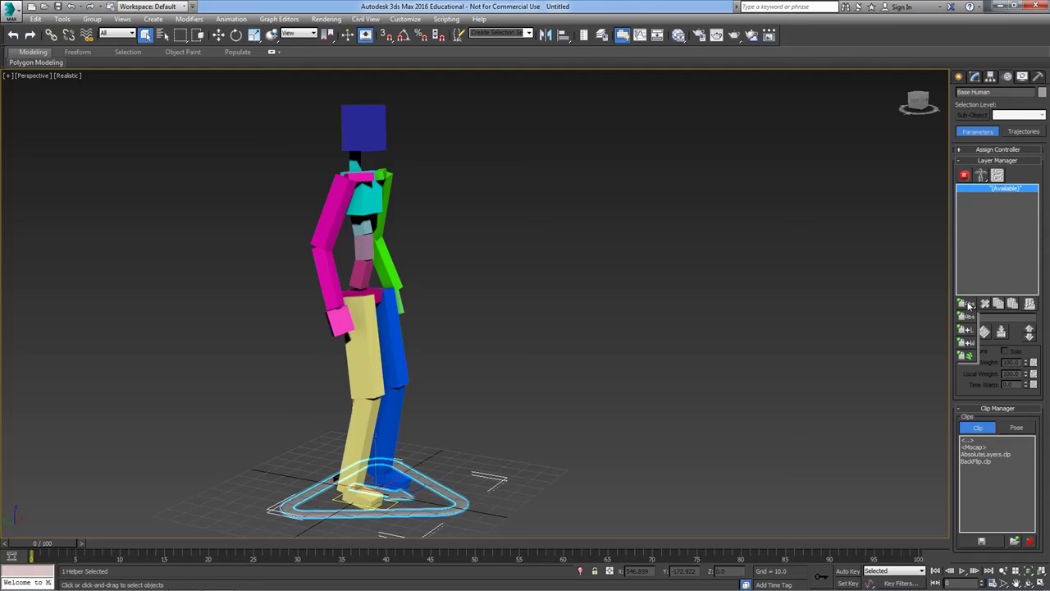
{"action": "left_click_drag", "start_coordinate": [970, 304], "coordinate": [973, 317]}
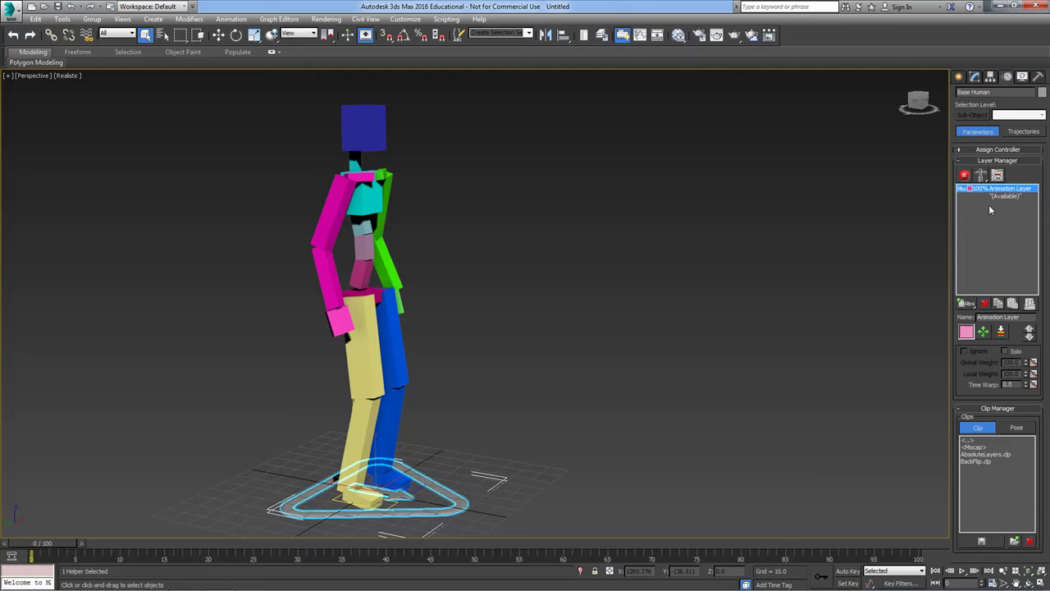
{"action": "left_click", "coordinate": [984, 306]}
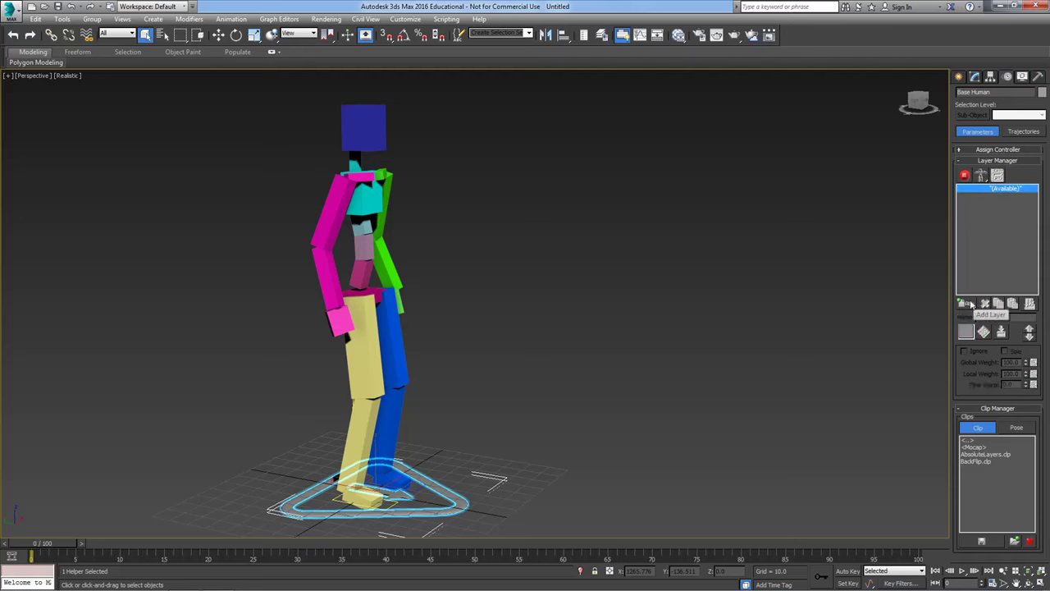
{"action": "left_click_drag", "start_coordinate": [967, 303], "coordinate": [961, 356]}
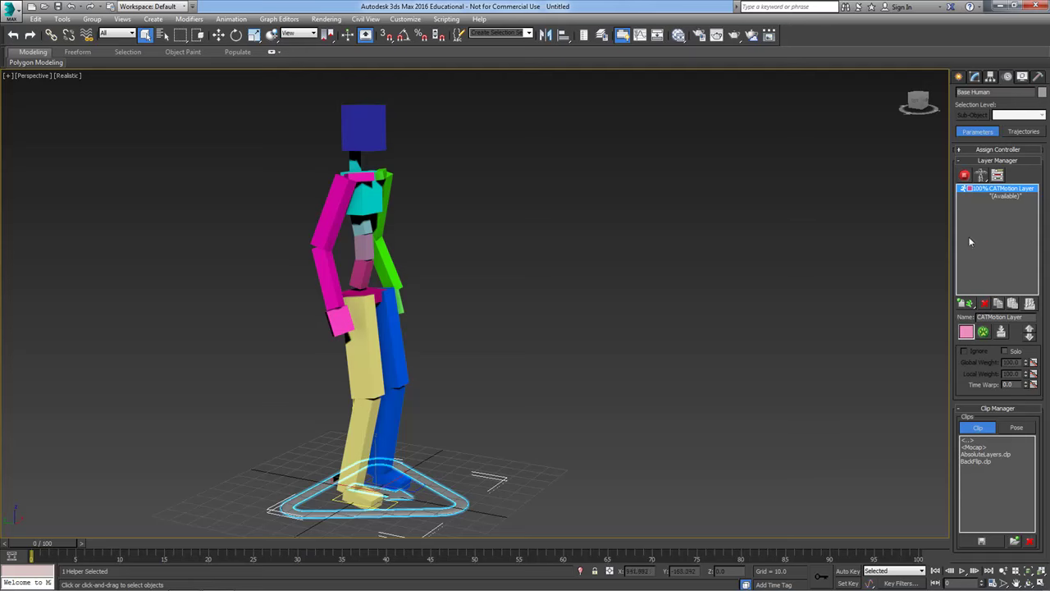
{"action": "left_click", "coordinate": [965, 175]}
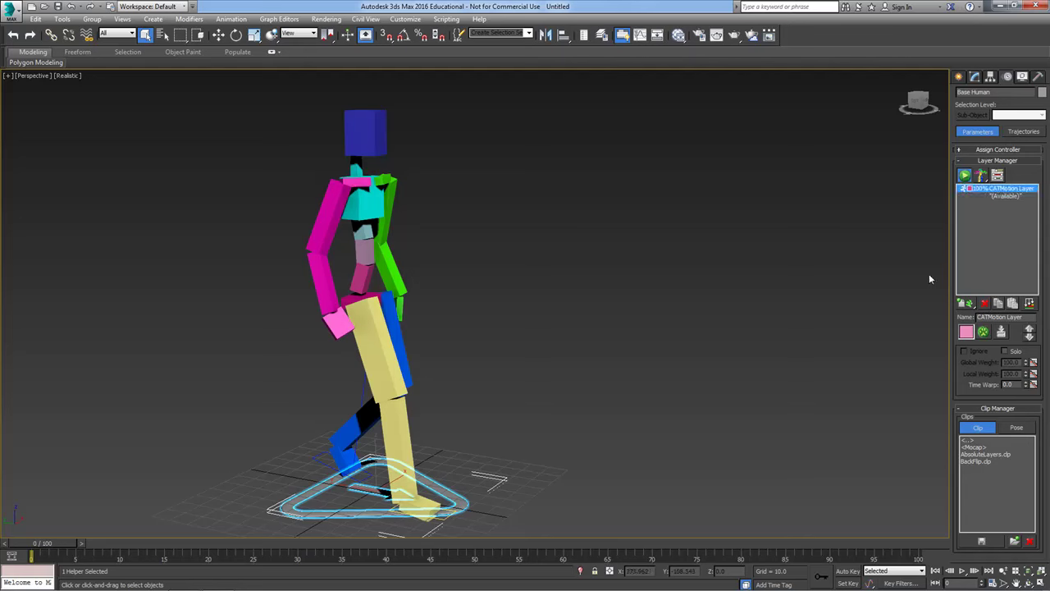
In the CATMotion editor's Globals, set Walk Mode to Walk On Line.
{"action": "left_click", "coordinate": [982, 332]}
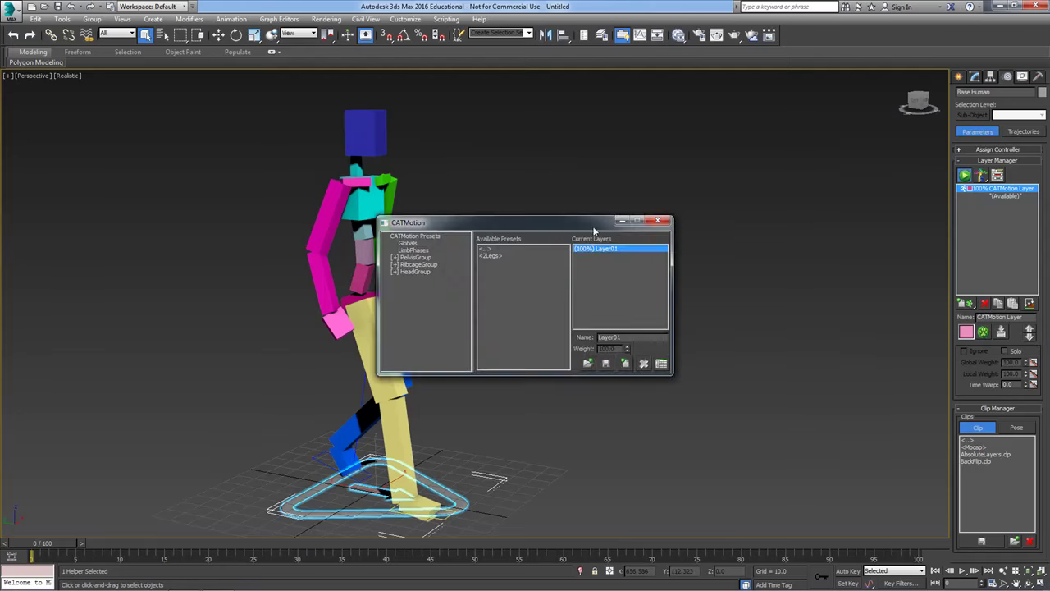
{"action": "left_click_drag", "start_coordinate": [577, 230], "coordinate": [709, 151]}
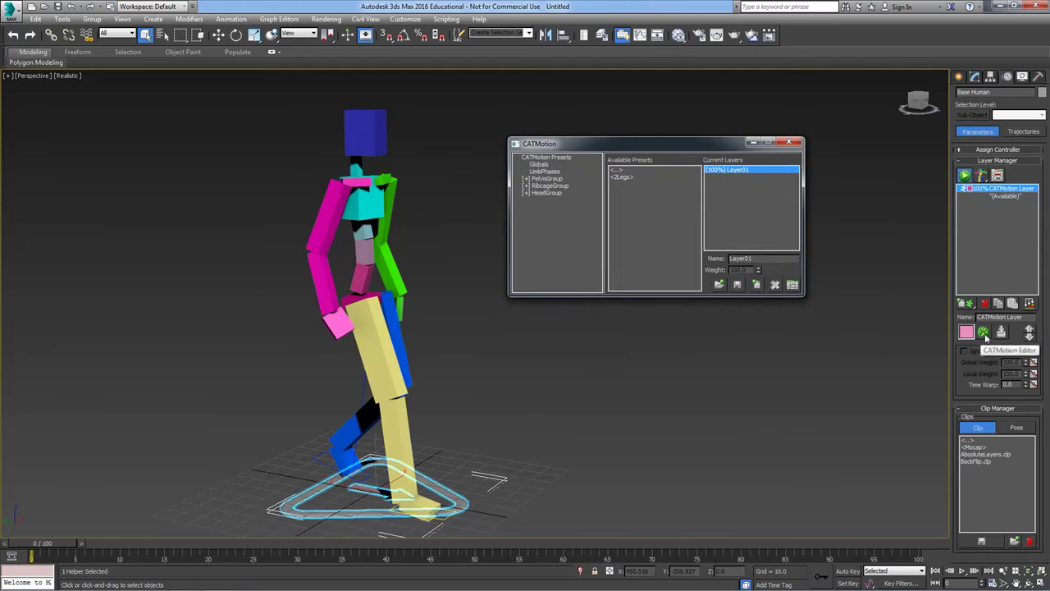
{"action": "left_click", "coordinate": [539, 165]}
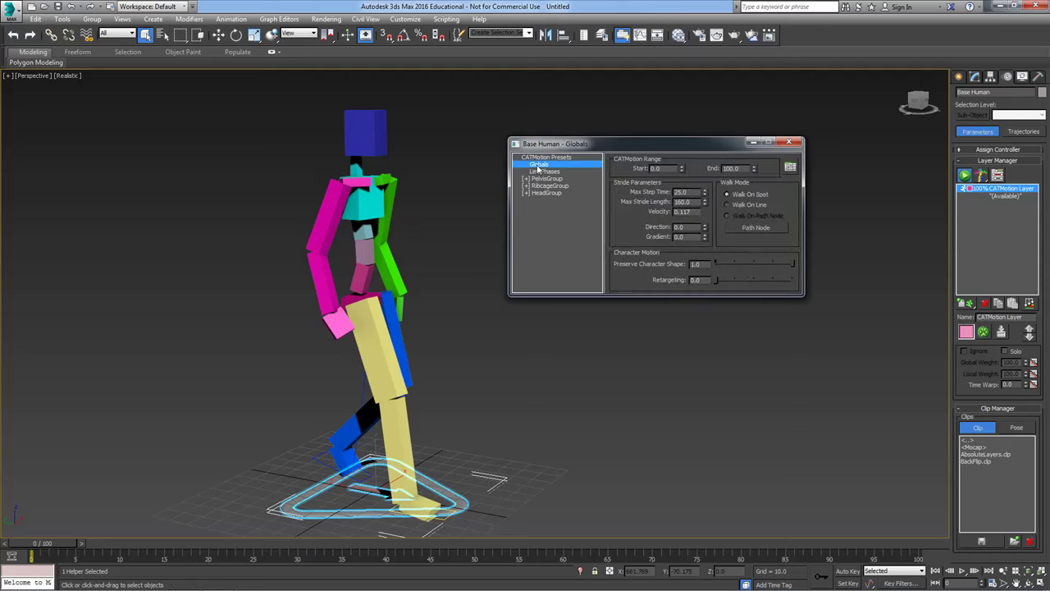
{"action": "left_click", "coordinate": [728, 206]}
{"action": "left_click", "coordinate": [789, 143]}
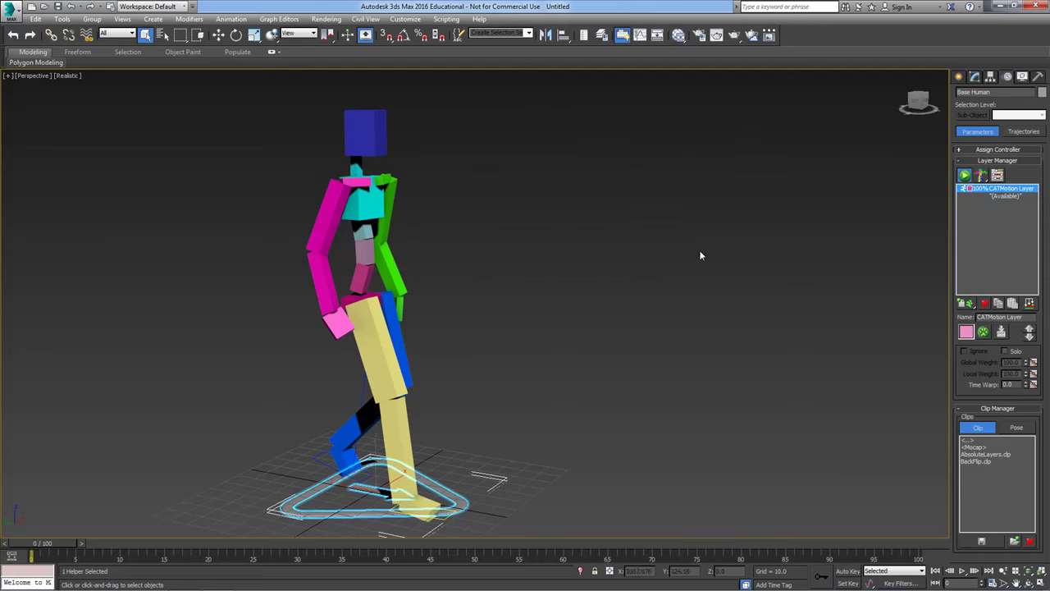
Reframe the view, play the walk to preview it, then stop and rewind to frame 0.
{"action": "middle_click_drag", "start_coordinate": [705, 363], "coordinate": [574, 321]}
{"action": "scroll", "coordinate": [519, 321], "scroll_direction": "down", "scroll_amount": 2}
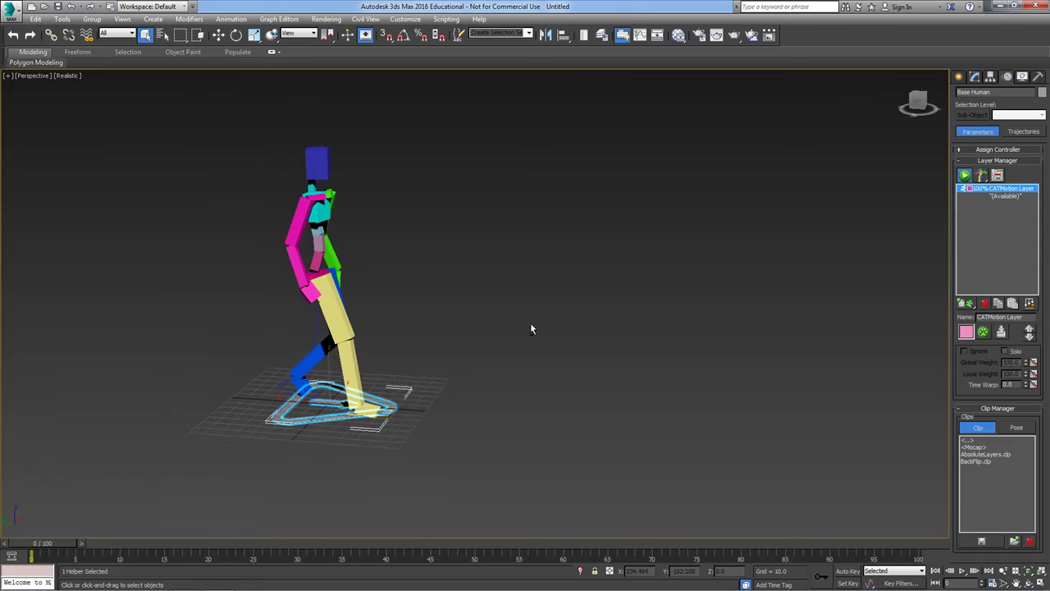
{"action": "left_click", "coordinate": [960, 571]}
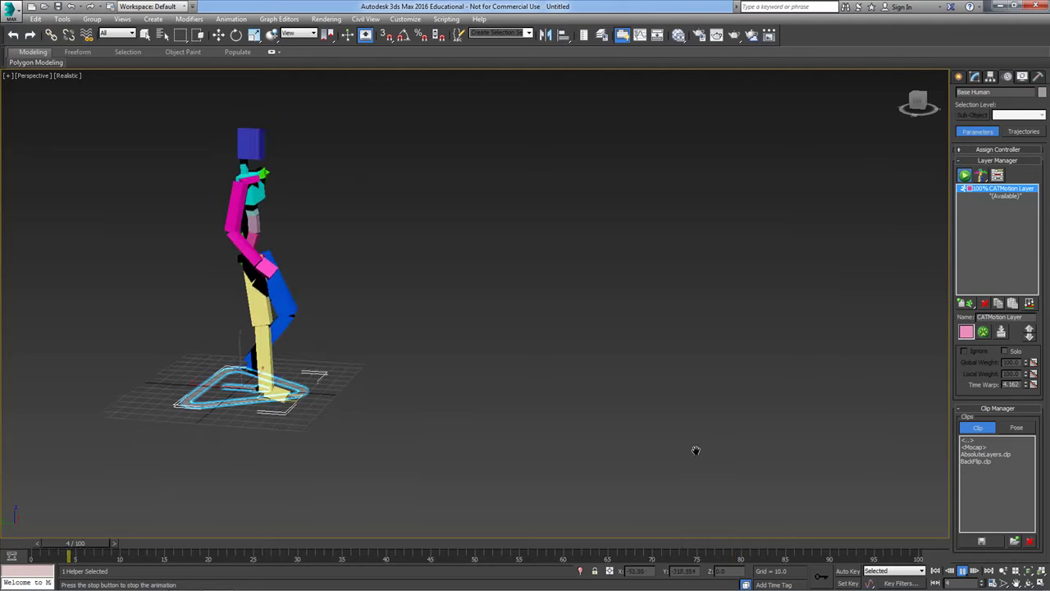
{"action": "left_click", "coordinate": [963, 570]}
{"action": "left_click", "coordinate": [940, 573]}
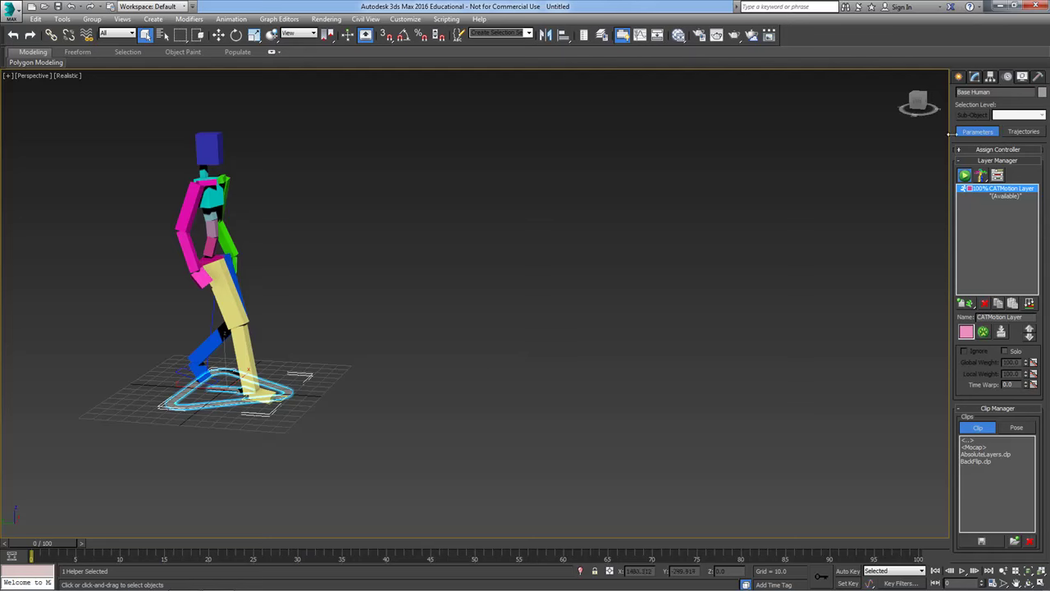
Draw a large ground plane beneath the character.
{"action": "left_click", "coordinate": [958, 76]}
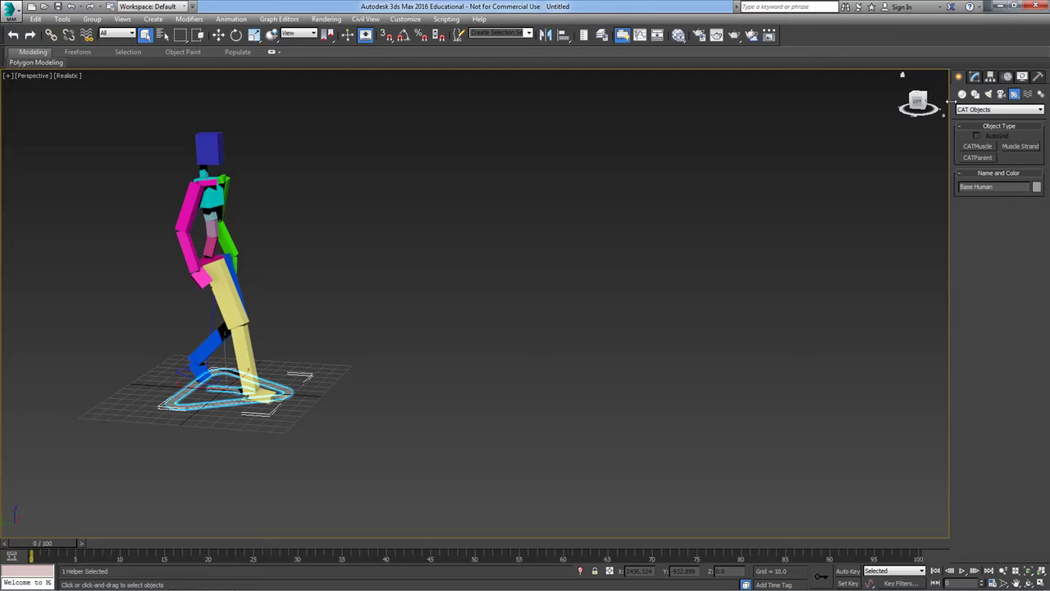
{"action": "left_click", "coordinate": [963, 94]}
{"action": "left_click", "coordinate": [1017, 192]}
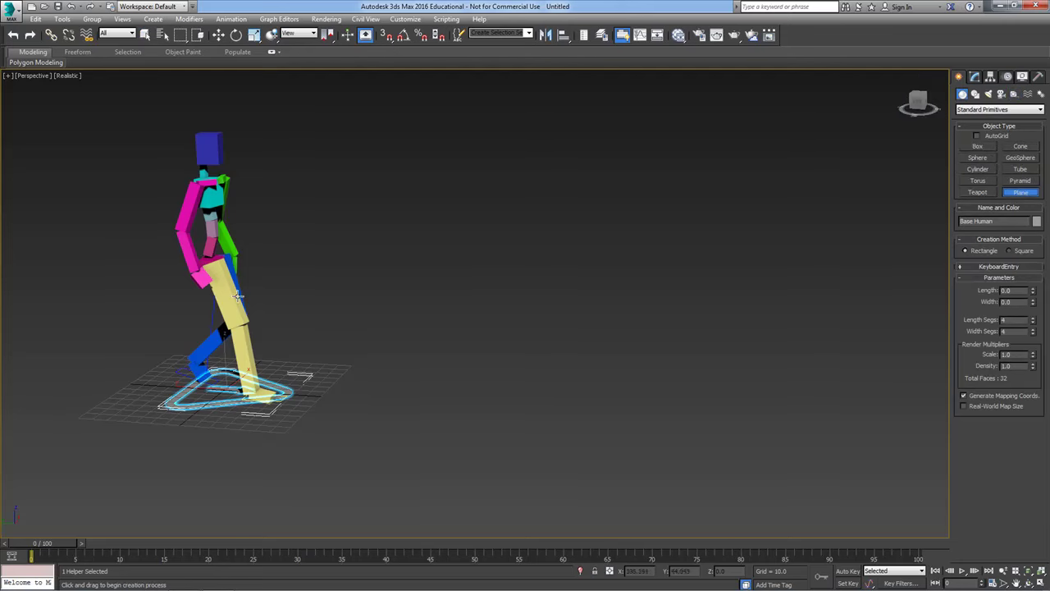
{"action": "left_click_drag", "start_coordinate": [171, 307], "coordinate": [946, 534]}
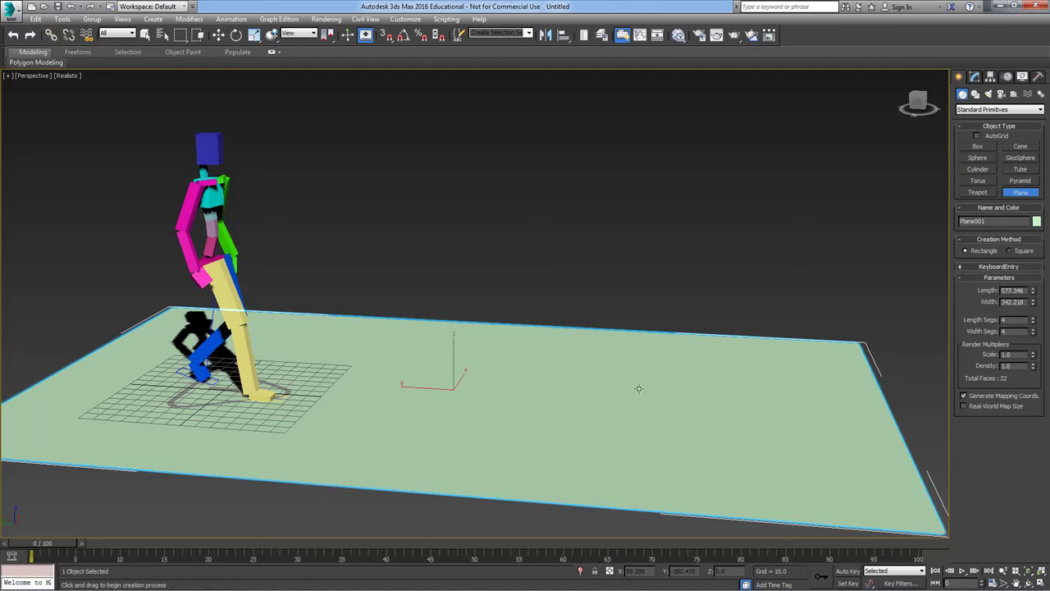
At frame 100, lengthen the plane to 831.379 so it spans the whole walk.
{"action": "left_click", "coordinate": [989, 570]}
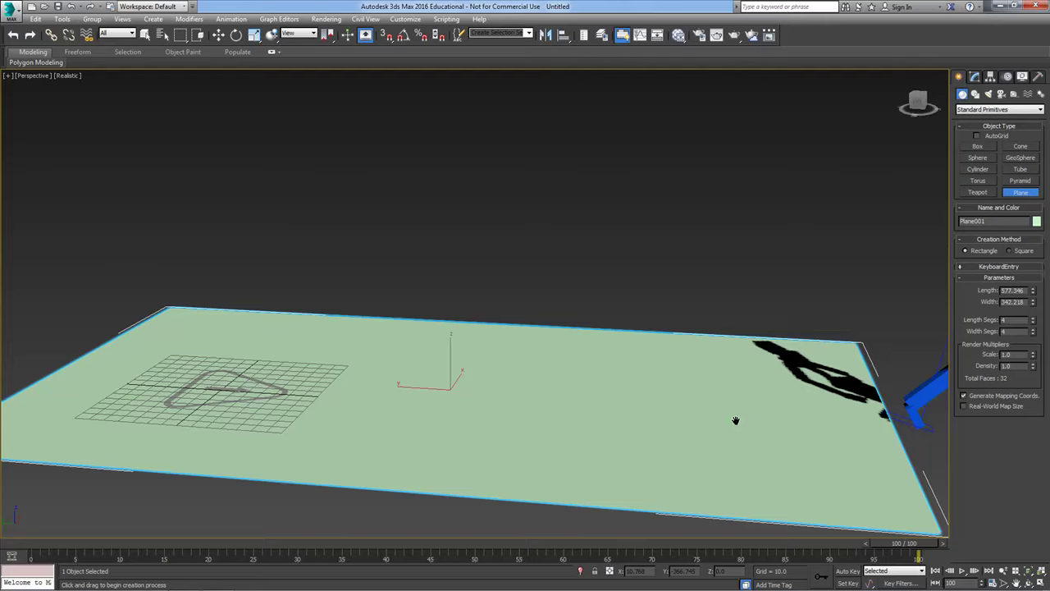
{"action": "middle_click_drag", "start_coordinate": [736, 422], "coordinate": [610, 393]}
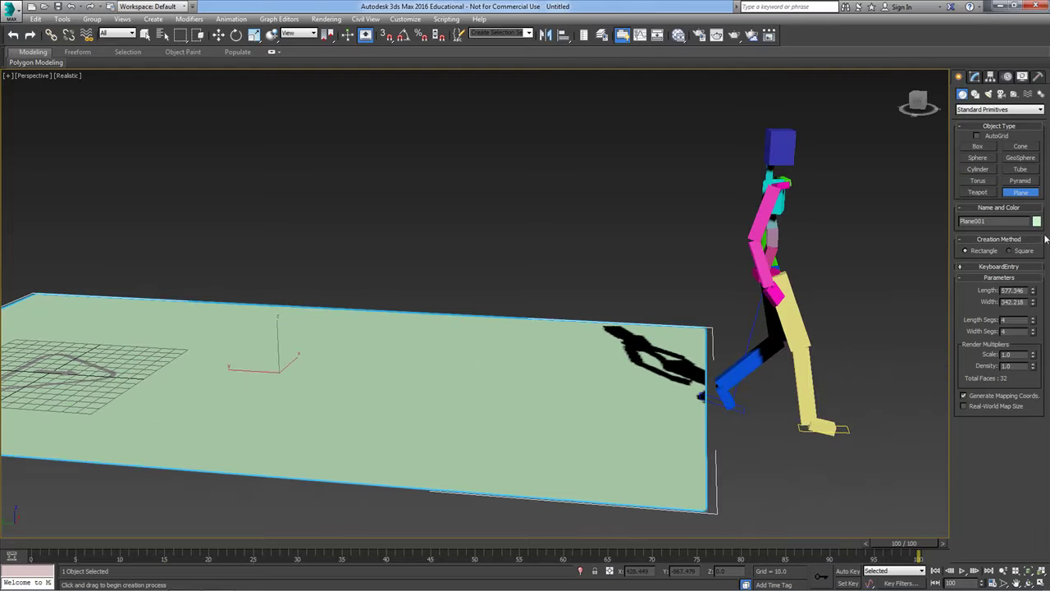
{"action": "left_click", "coordinate": [976, 76]}
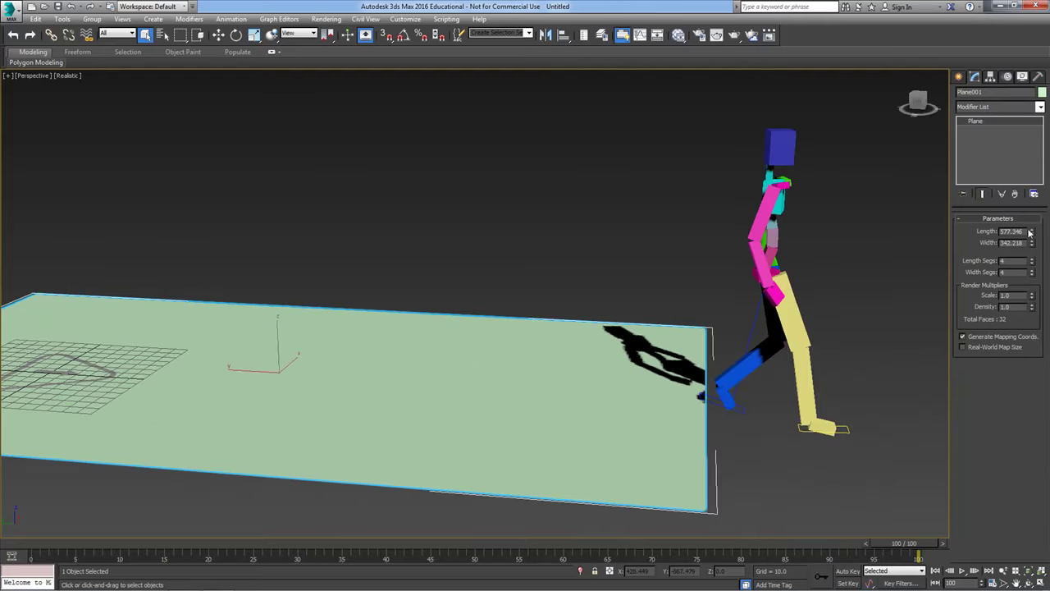
{"action": "left_click_drag", "start_coordinate": [1031, 237], "coordinate": [1030, 208]}
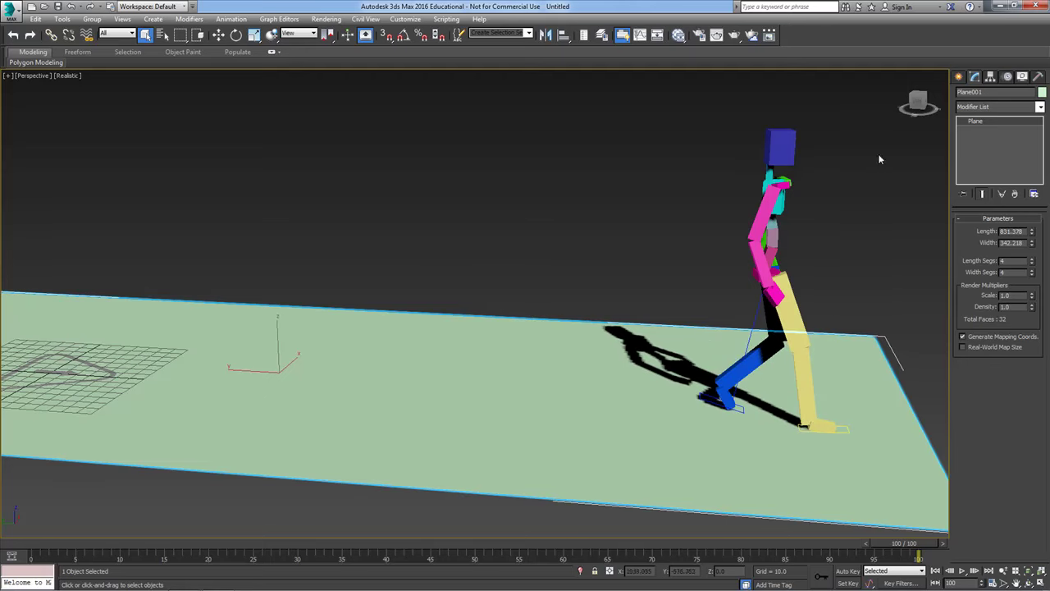
{"action": "left_click", "coordinate": [959, 77]}
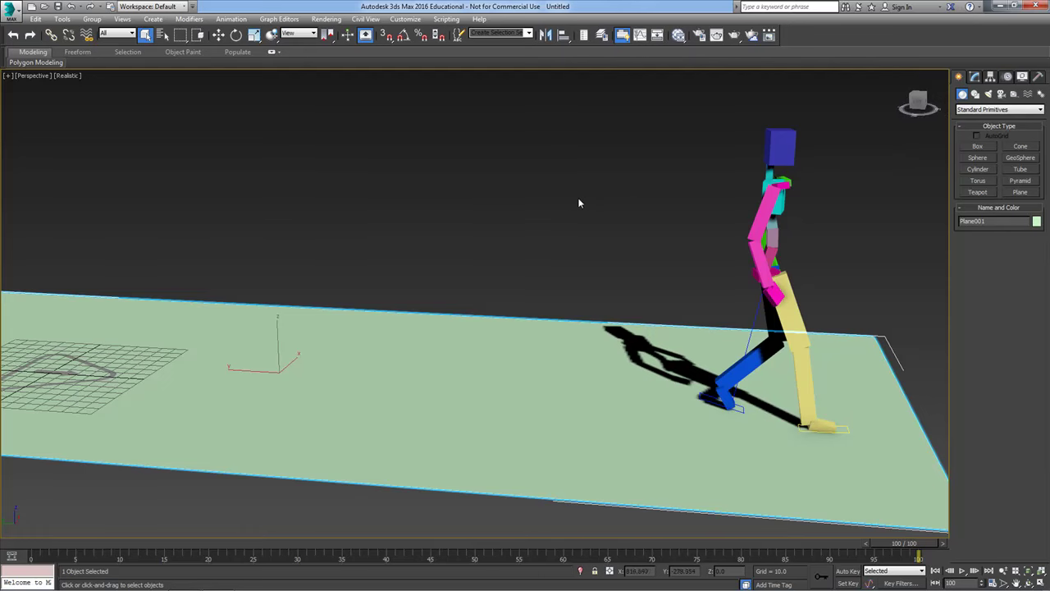
In a maximized, shaded Front view without grid, draw a tube around the figure with outer radius 92.046.
{"action": "key", "text": "alt+w"}
{"action": "right_click", "coordinate": [621, 186]}
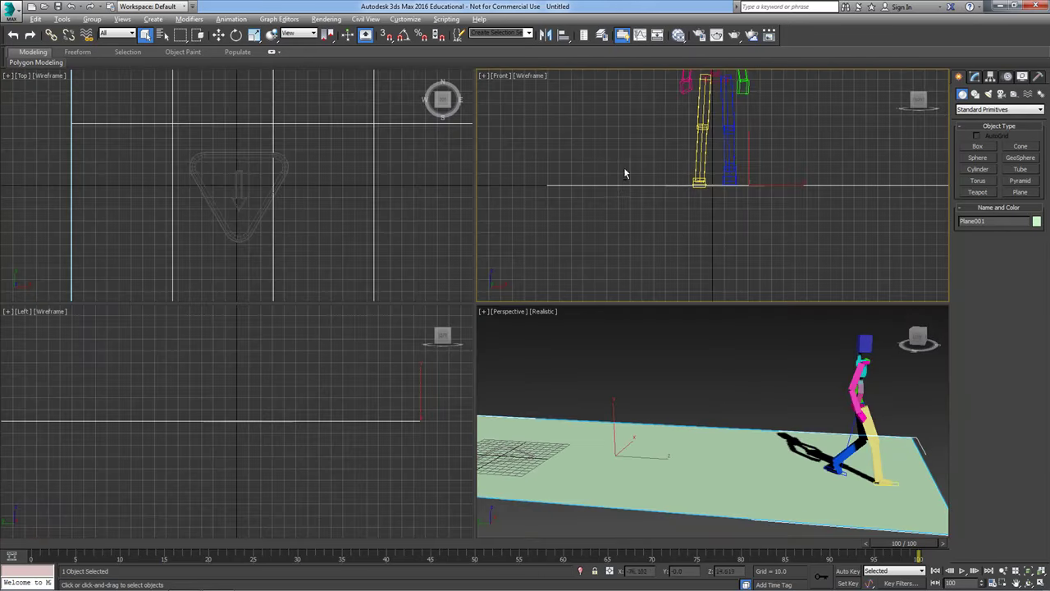
{"action": "key", "text": "alt+w"}
{"action": "key", "text": "z"}
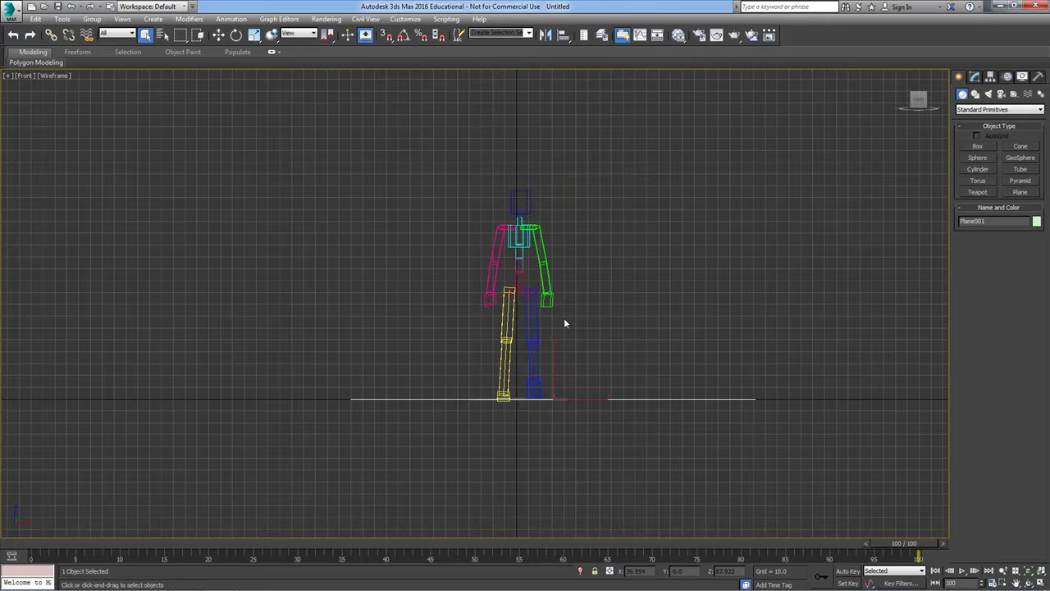
{"action": "key", "text": "F3"}
{"action": "key", "text": "g"}
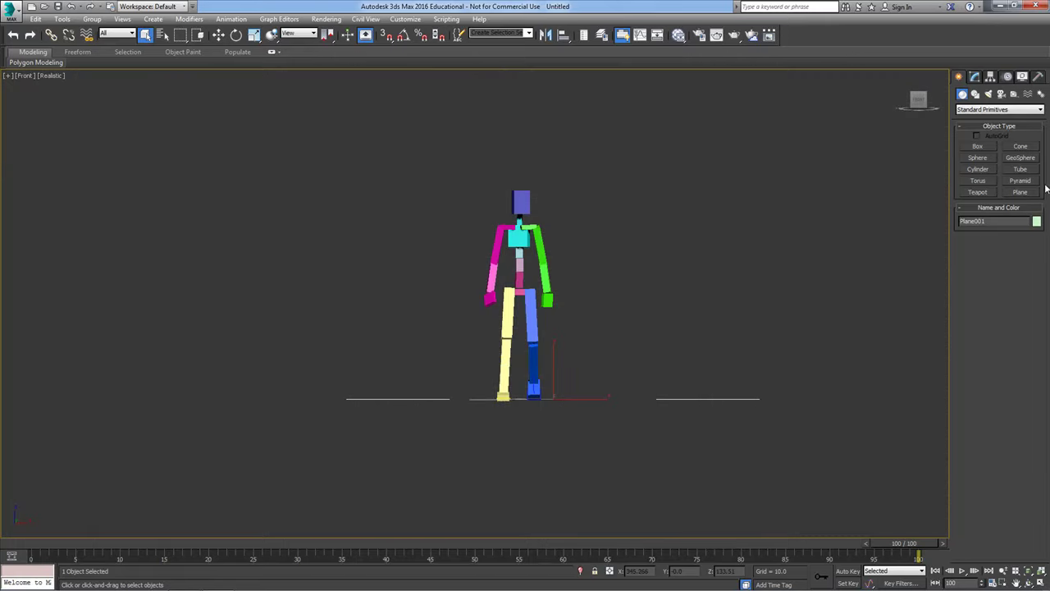
{"action": "left_click", "coordinate": [1028, 170]}
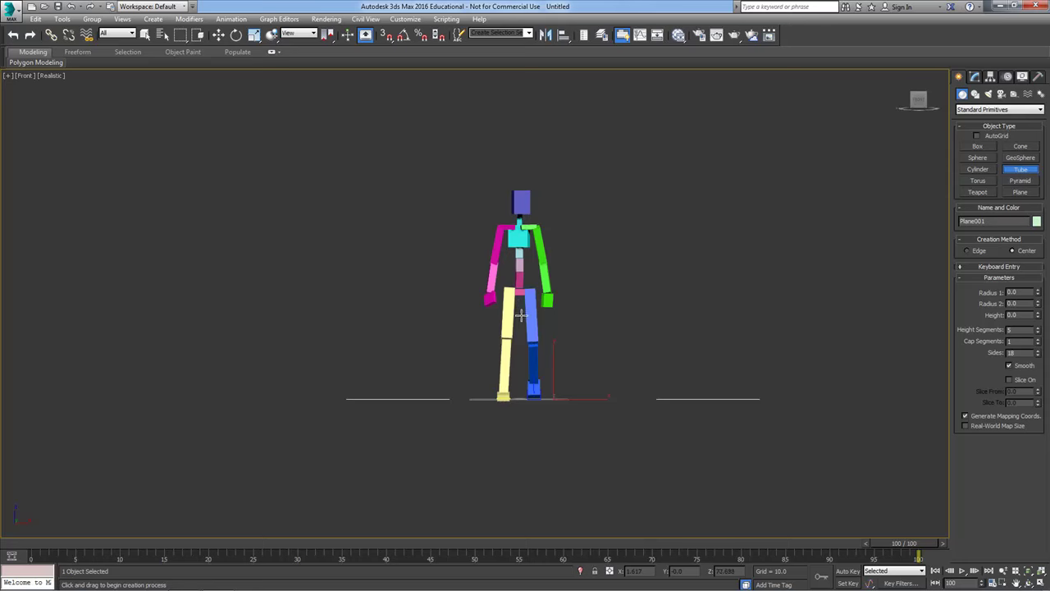
{"action": "left_click_drag", "start_coordinate": [518, 312], "coordinate": [590, 373]}
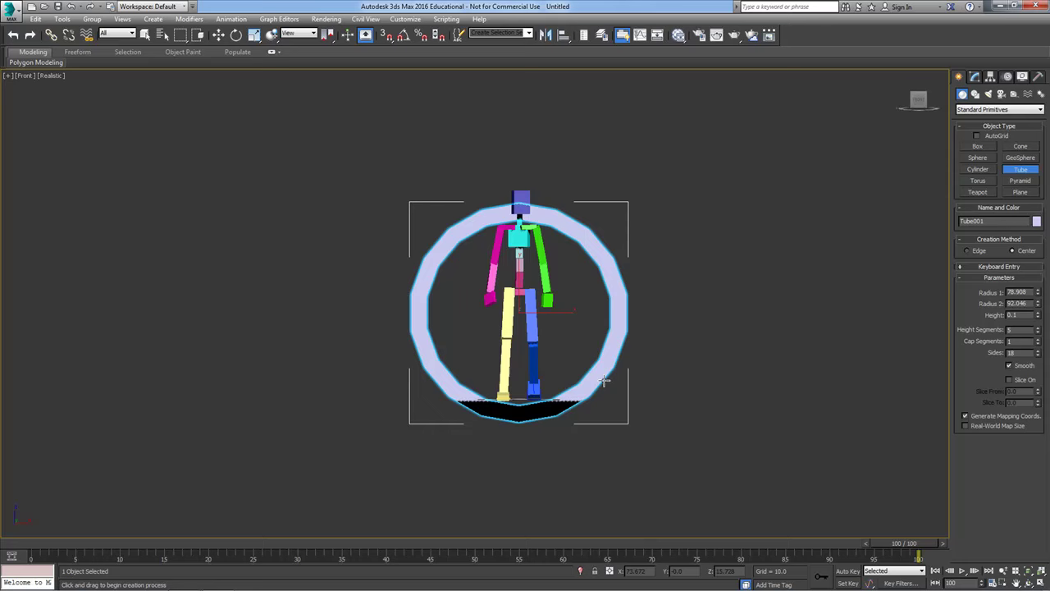
{"action": "left_click", "coordinate": [604, 381]}
Set the tube height to 256.988 and slide it along X into the biped's path.
{"action": "key", "text": "alt+w"}
{"action": "key", "text": "alt+w"}
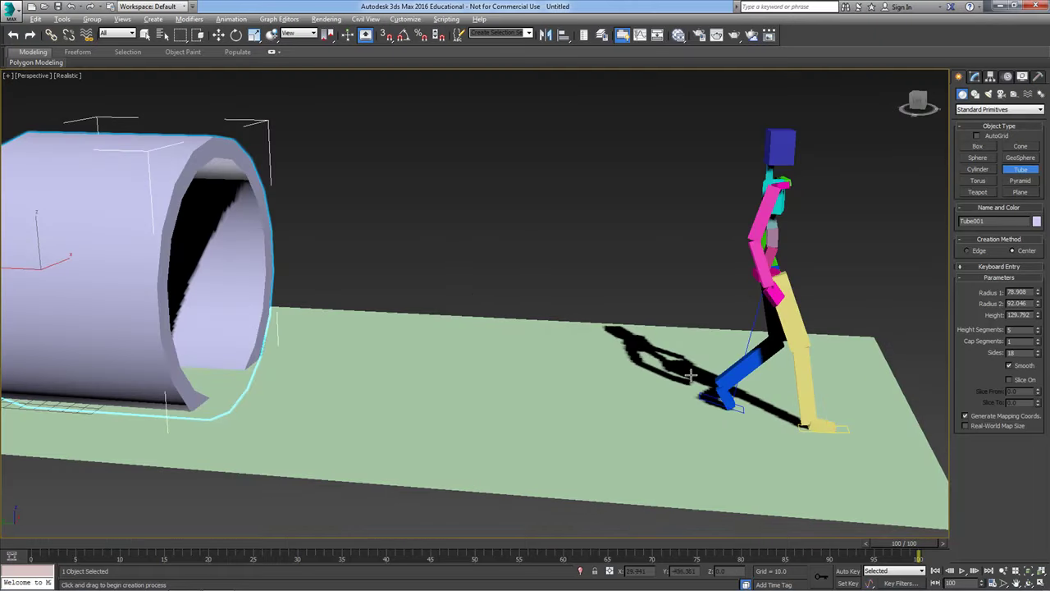
{"action": "scroll", "coordinate": [503, 245], "scroll_direction": "down", "scroll_amount": 3}
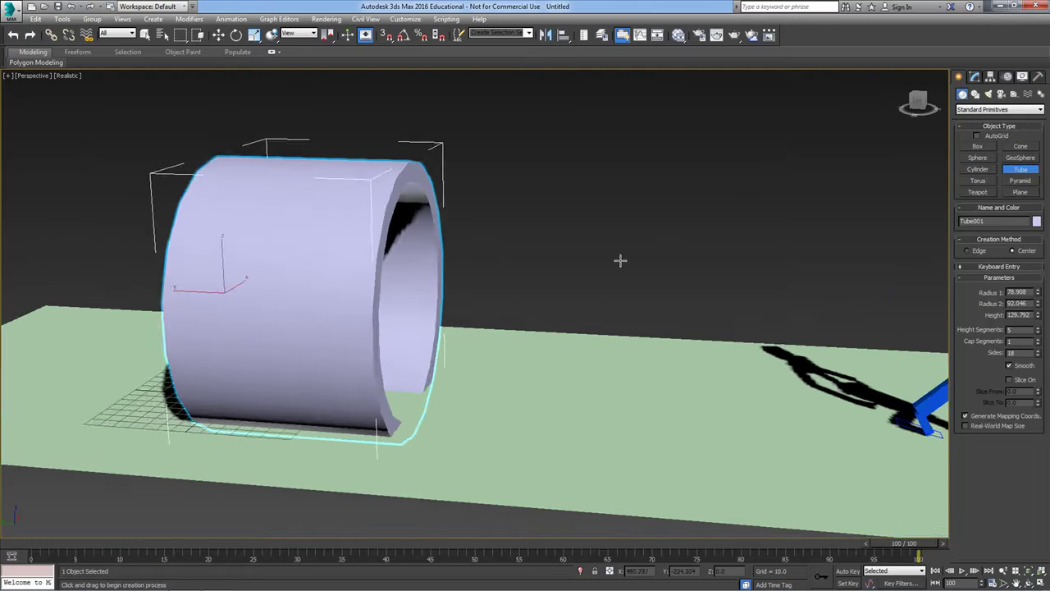
{"action": "middle_click_drag", "start_coordinate": [608, 304], "coordinate": [605, 313], "text": "alt"}
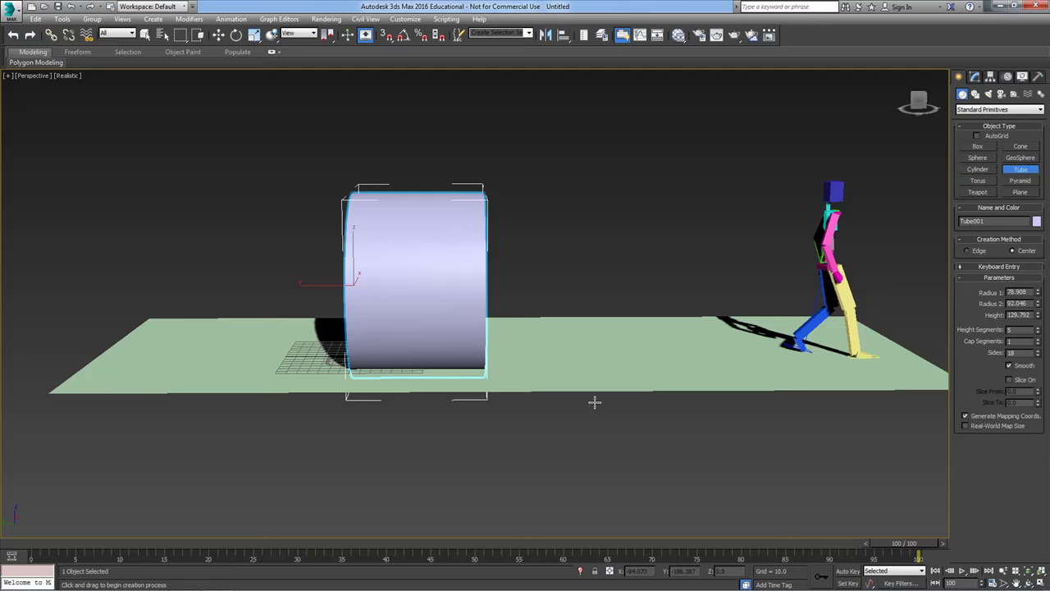
{"action": "left_click", "coordinate": [975, 77]}
{"action": "left_click_drag", "start_coordinate": [1038, 257], "coordinate": [1043, 202]}
{"action": "key", "text": "w"}
{"action": "left_click_drag", "start_coordinate": [427, 287], "coordinate": [575, 287]}
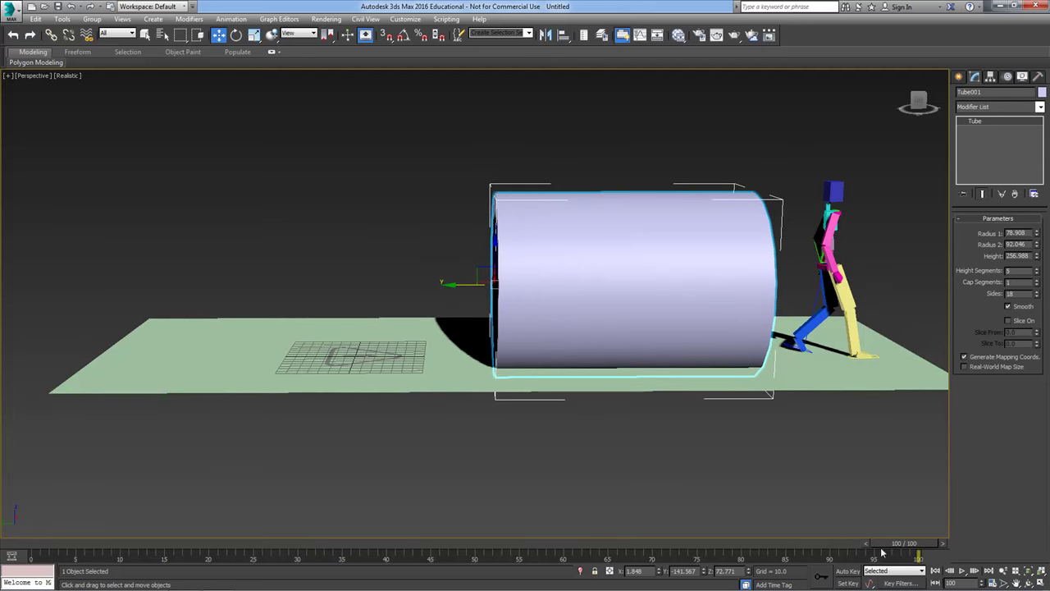
{"action": "left_click_drag", "start_coordinate": [882, 552], "coordinate": [16, 446]}
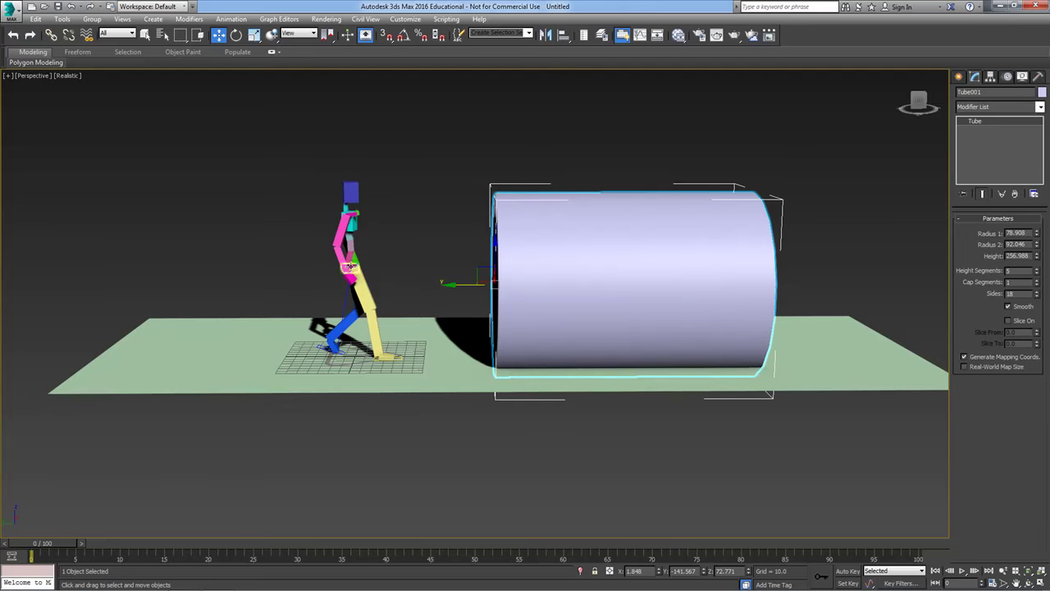
Select the biped's pelvis and scrub to where it enters the tube.
{"action": "left_click", "coordinate": [352, 265]}
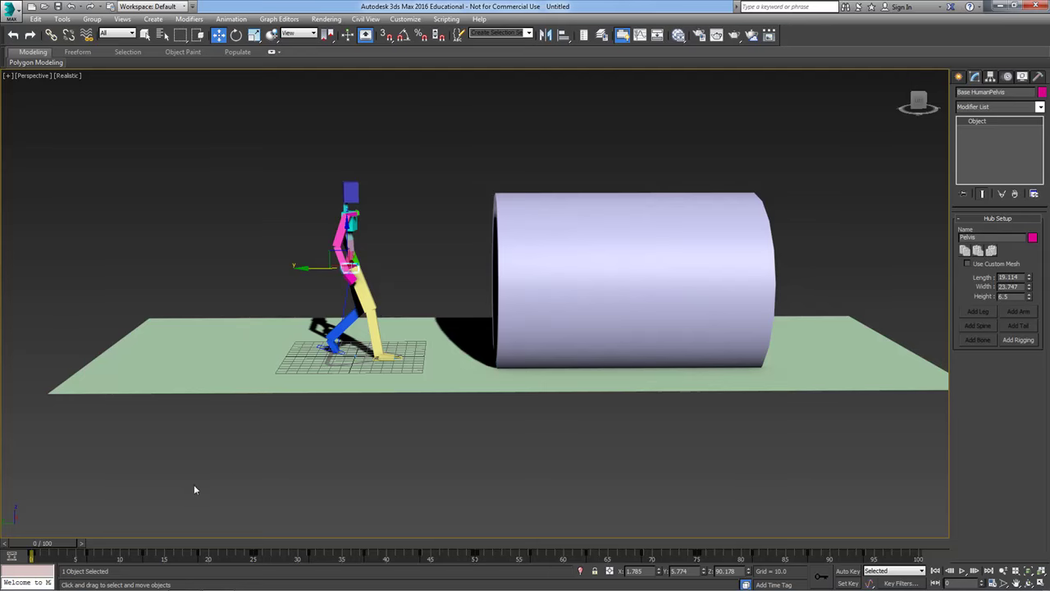
{"action": "left_click_drag", "start_coordinate": [57, 544], "coordinate": [239, 548]}
{"action": "key", "text": "w"}
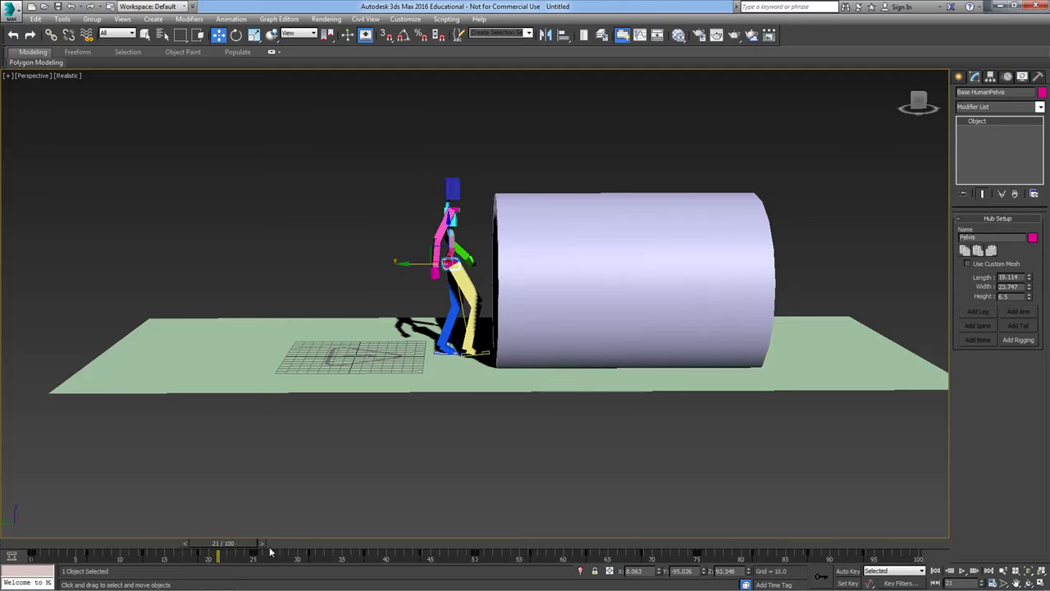
{"action": "left_click_drag", "start_coordinate": [253, 548], "coordinate": [47, 554]}
{"action": "key", "text": "w"}
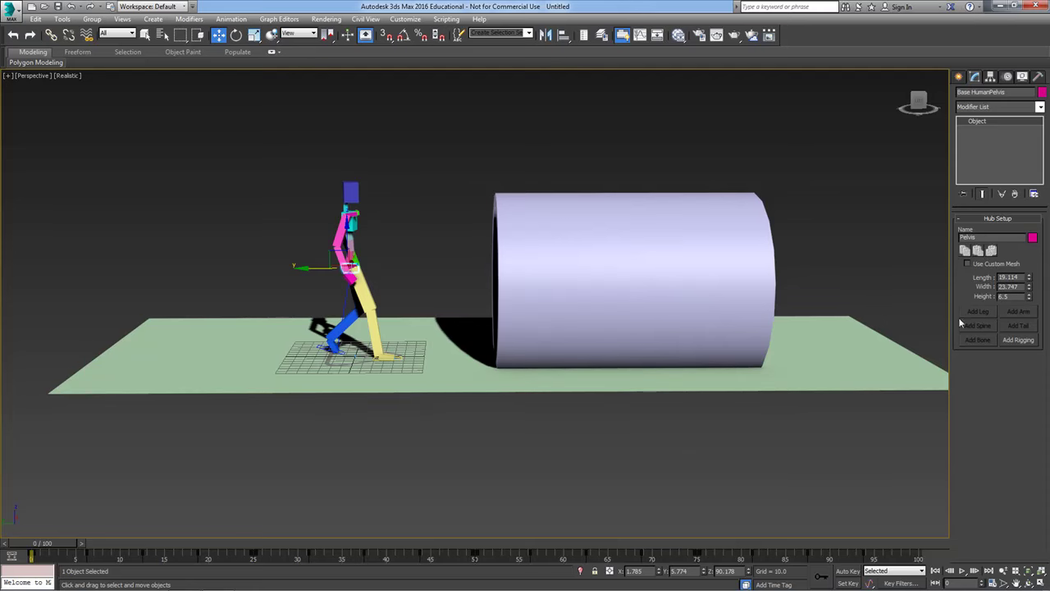
Add an Adjustment World layer from the Layer Manager's Add Layer flyout.
{"action": "left_click", "coordinate": [1006, 77]}
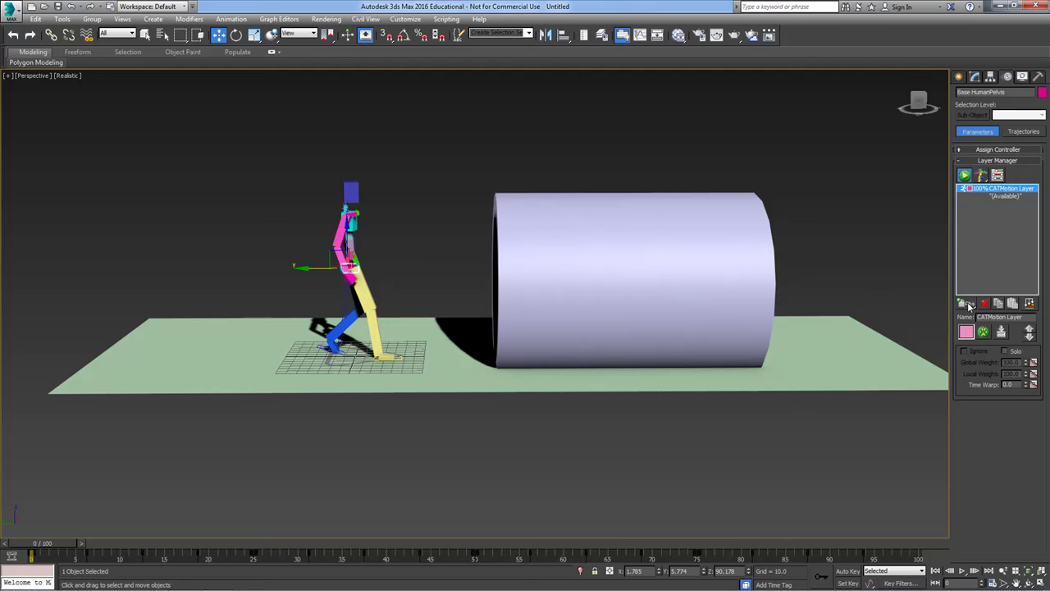
{"action": "left_click", "coordinate": [968, 303]}
{"action": "left_click_drag", "start_coordinate": [969, 306], "coordinate": [971, 345]}
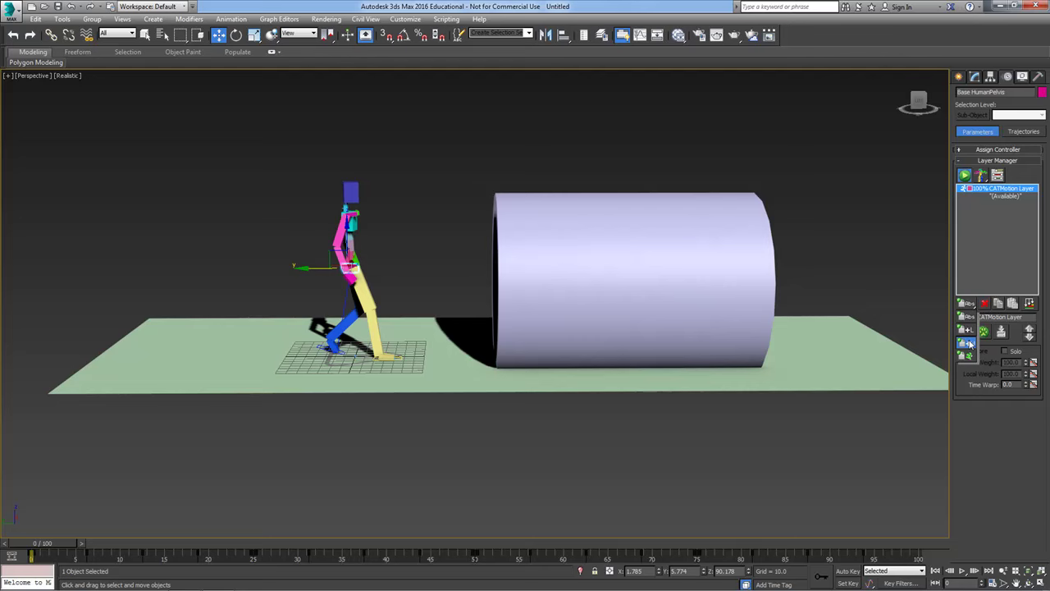
{"action": "left_click_drag", "start_coordinate": [972, 343], "coordinate": [972, 344]}
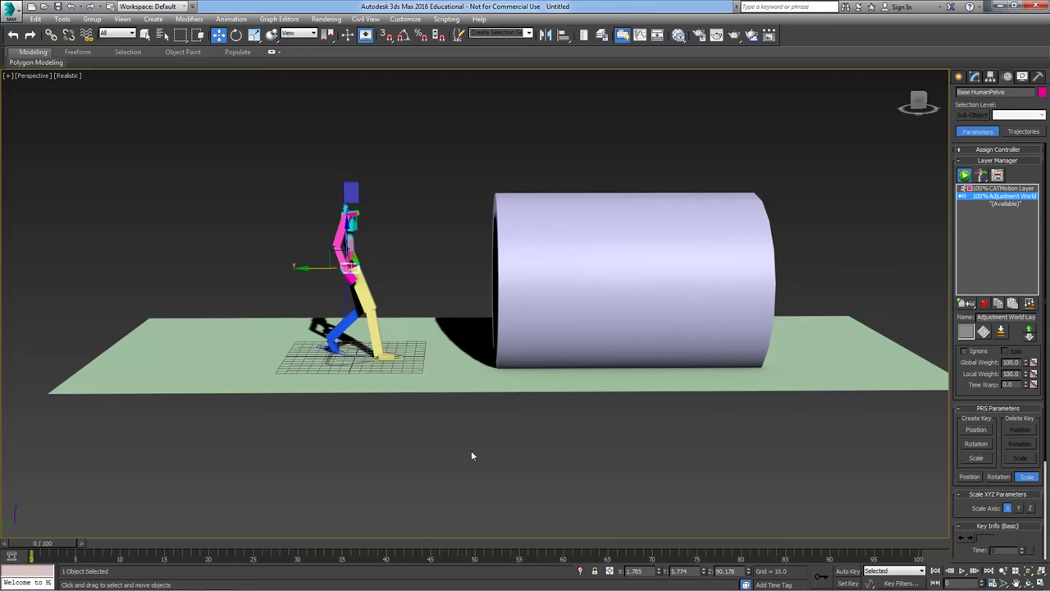
With Auto Key on, set a pelvis position key at frame 11.
{"action": "left_click_drag", "start_coordinate": [65, 551], "coordinate": [156, 566]}
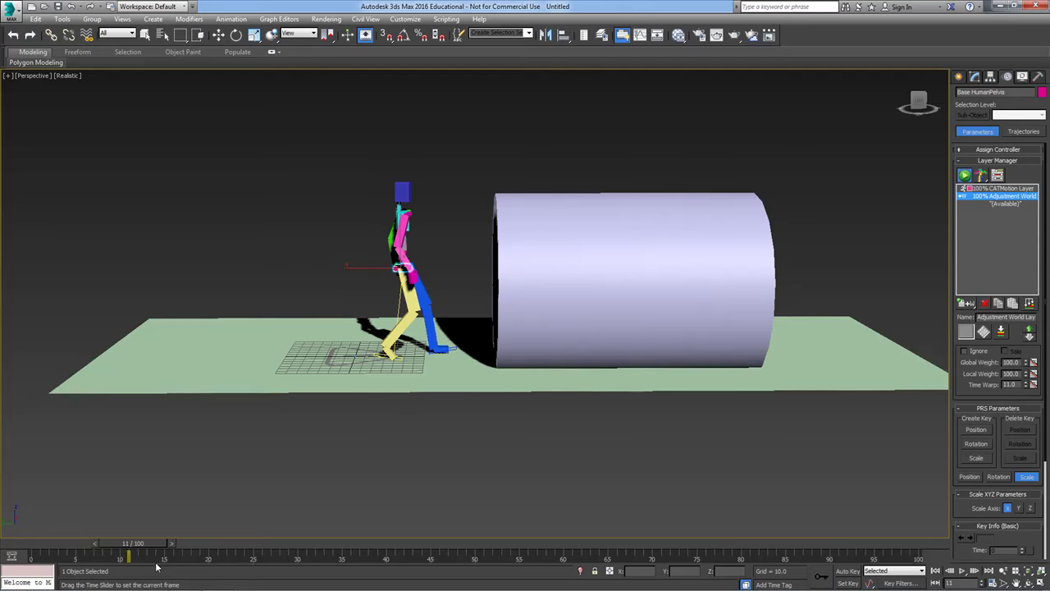
{"action": "key", "text": "w"}
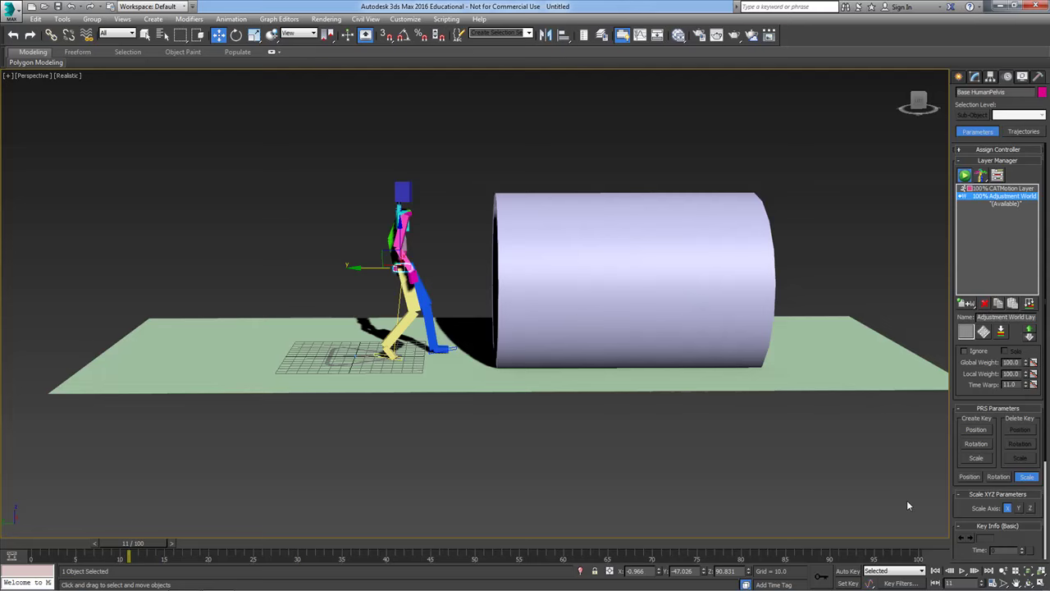
{"action": "left_click", "coordinate": [850, 571]}
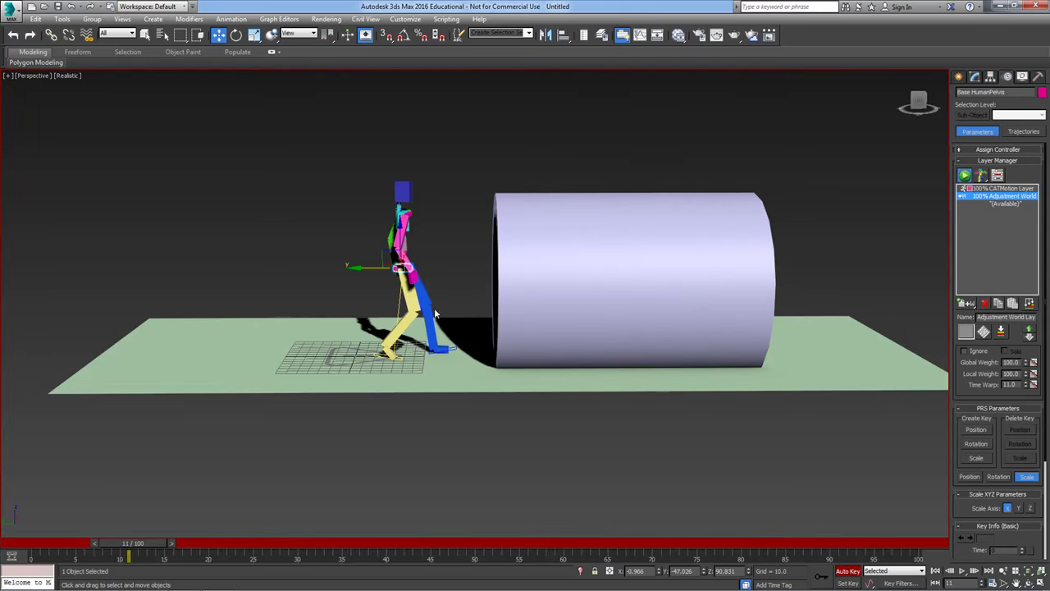
{"action": "left_click", "coordinate": [821, 577]}
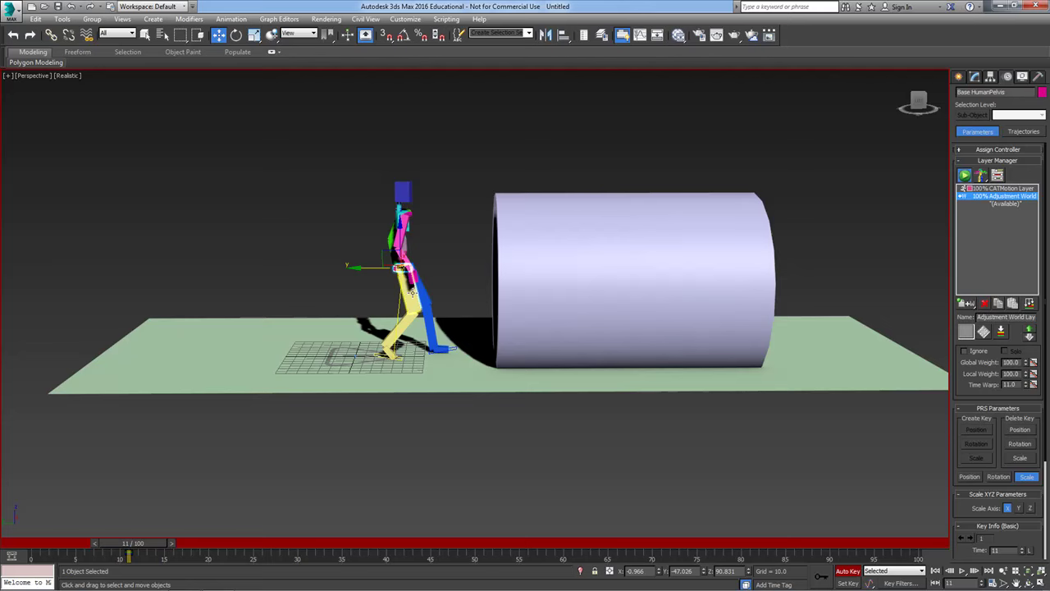
At frame 29, lower the pelvis about 20 units on Z so the biped crouches.
{"action": "left_click_drag", "start_coordinate": [146, 547], "coordinate": [308, 570]}
{"action": "key", "text": "w"}
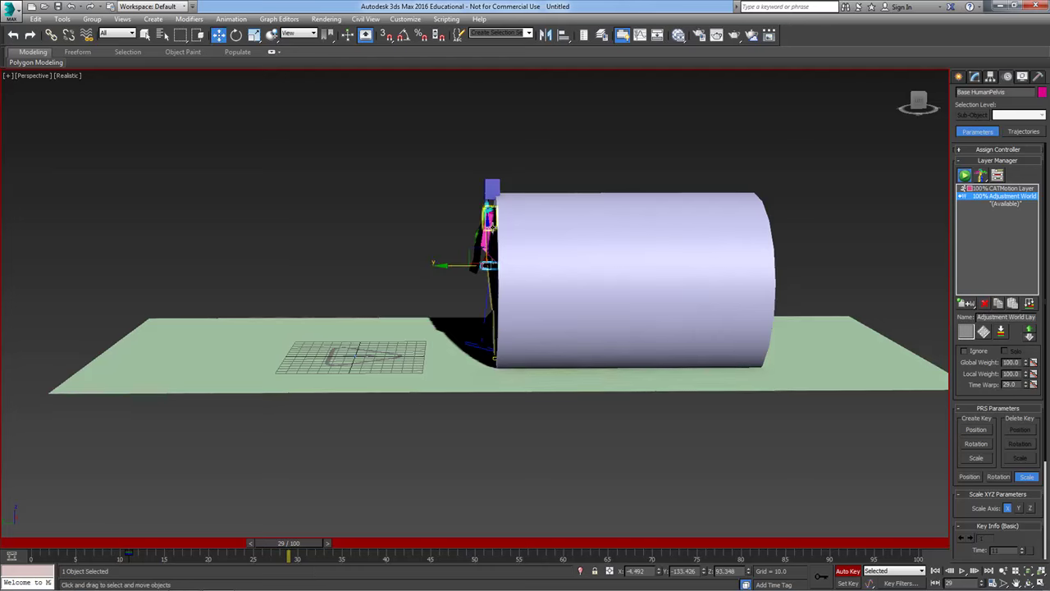
{"action": "left_click_drag", "start_coordinate": [489, 265], "coordinate": [488, 285]}
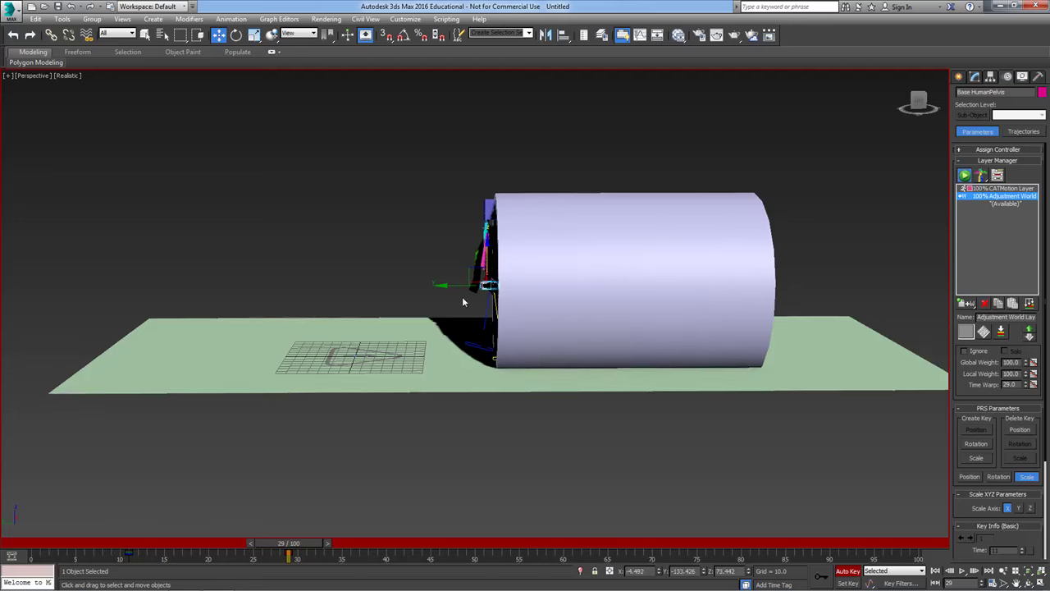
In wireframe, shift the crouched pelvis about 11 units along Y and check the layers.
{"action": "key", "text": "F3"}
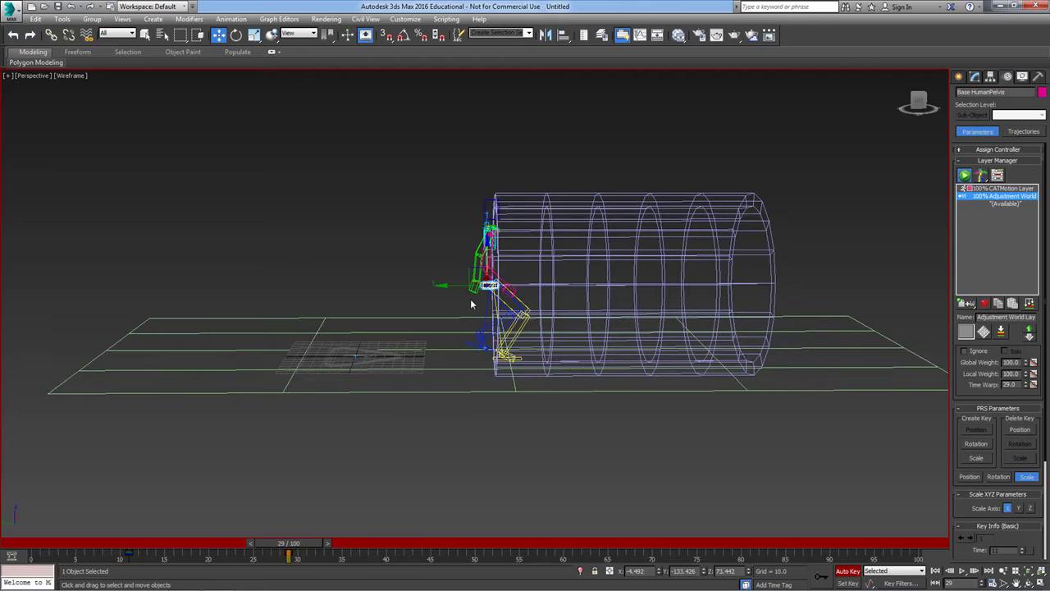
{"action": "left_click_drag", "start_coordinate": [450, 288], "coordinate": [461, 288]}
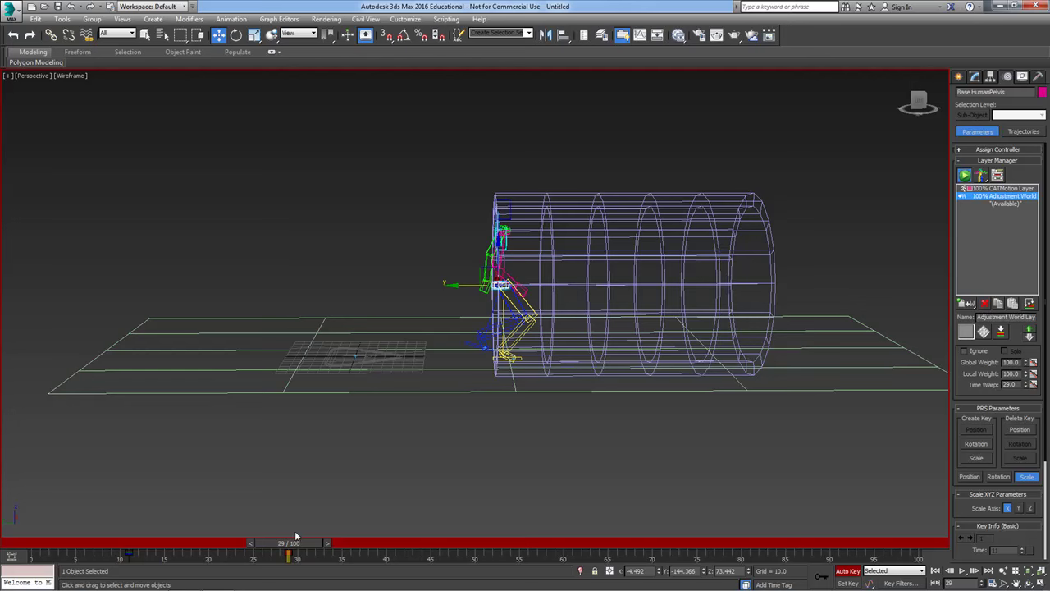
{"action": "left_click", "coordinate": [992, 189]}
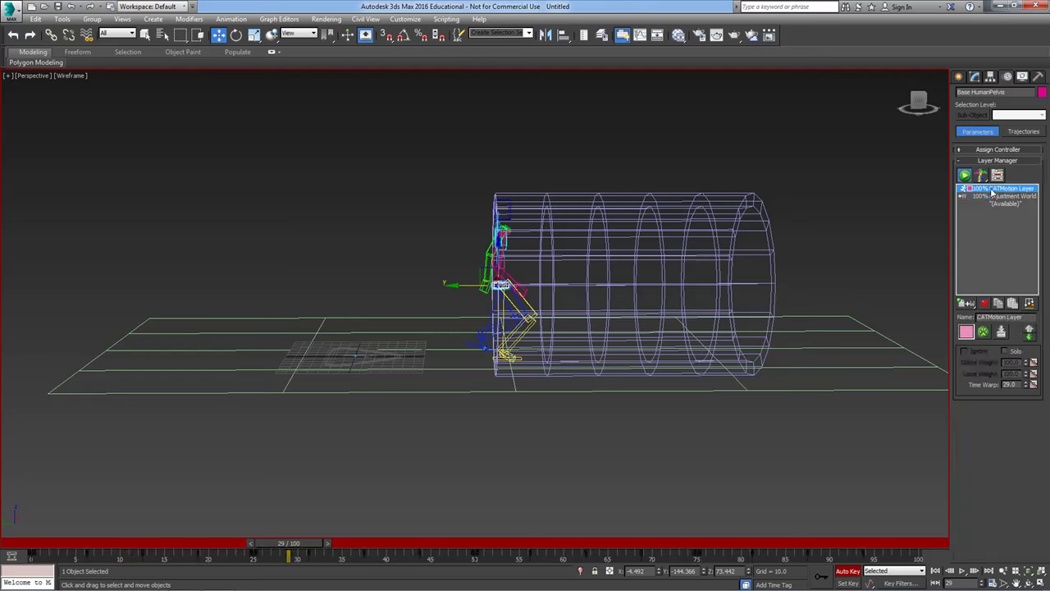
{"action": "left_click", "coordinate": [995, 197]}
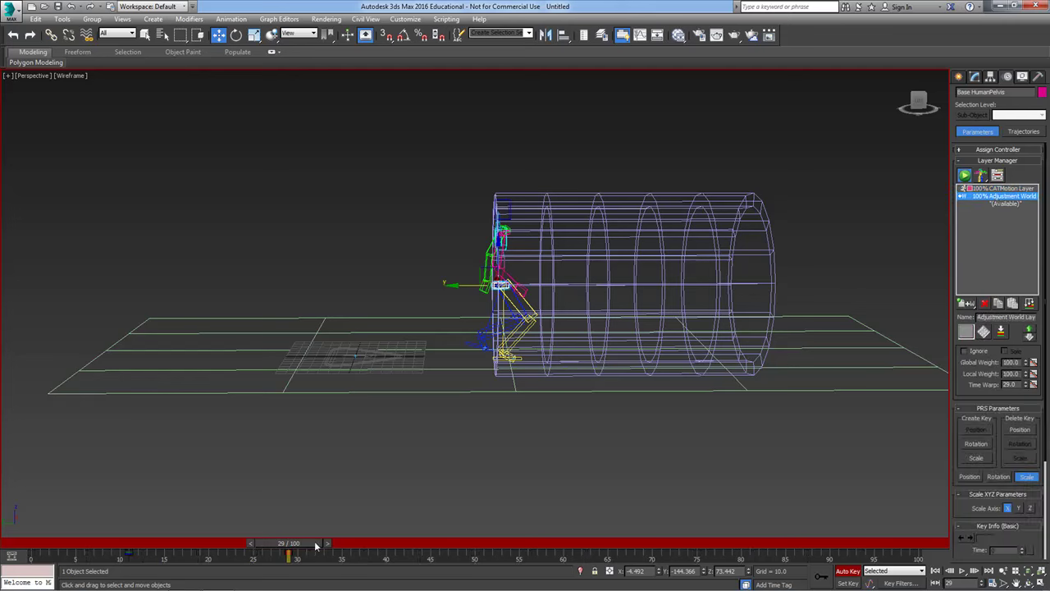
Scrub to frame 80 to check the crouch through the tube, restoring Realistic shading.
{"action": "left_click_drag", "start_coordinate": [316, 545], "coordinate": [754, 559]}
{"action": "key", "text": "w"}
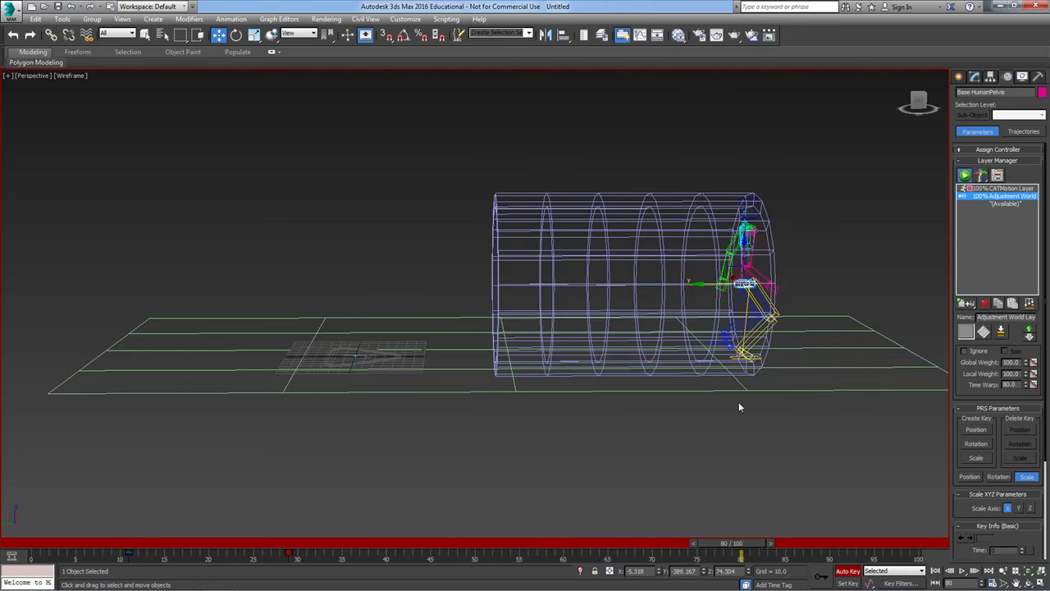
{"action": "mouse_move", "coordinate": [733, 413]}
{"action": "middle_mouse_down", "text": "alt"}
{"action": "mouse_move", "coordinate": [704, 413]}
{"action": "mouse_move", "coordinate": [741, 382]}
{"action": "mouse_move", "coordinate": [669, 379]}
{"action": "middle_mouse_up", "text": "alt"}
{"action": "key", "text": "F3"}
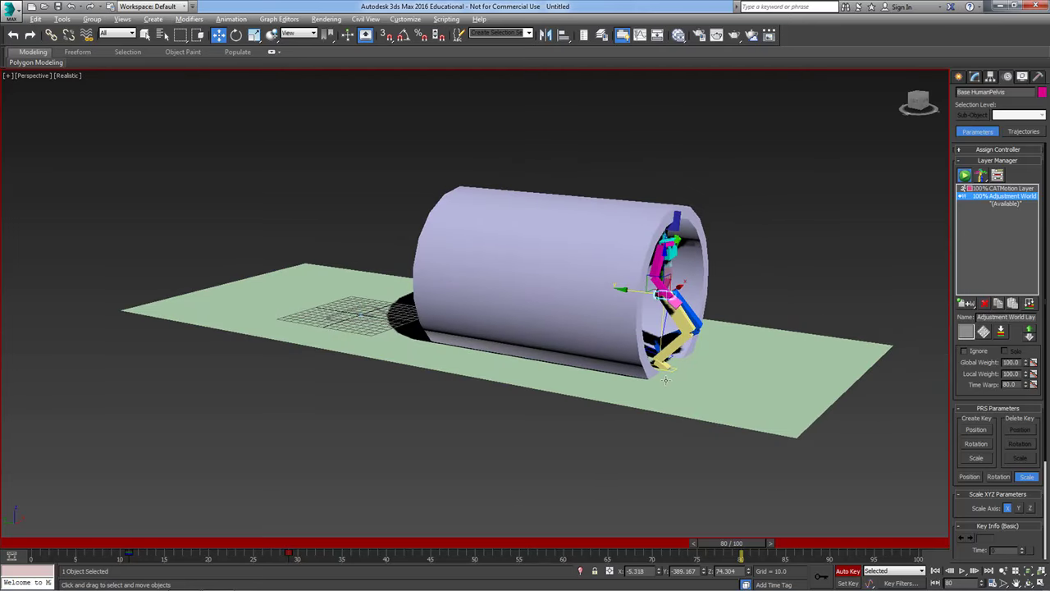
Copy the frame-29 pelvis key to frame 80 and the frame-11 key to frame 99.
{"action": "left_click", "coordinate": [731, 552]}
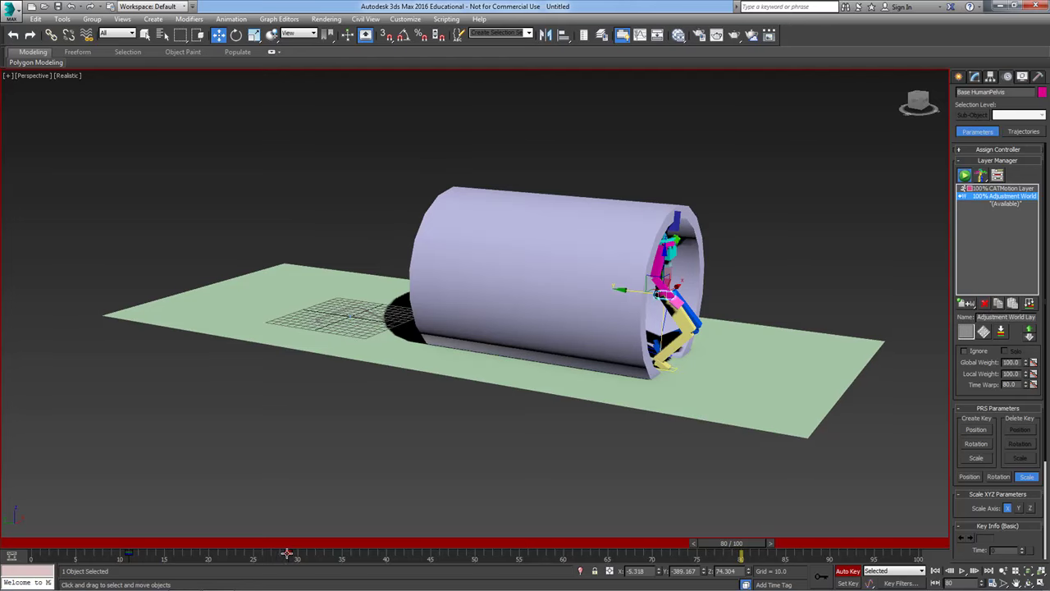
{"action": "left_click_drag", "start_coordinate": [289, 553], "coordinate": [741, 556], "text": "shift"}
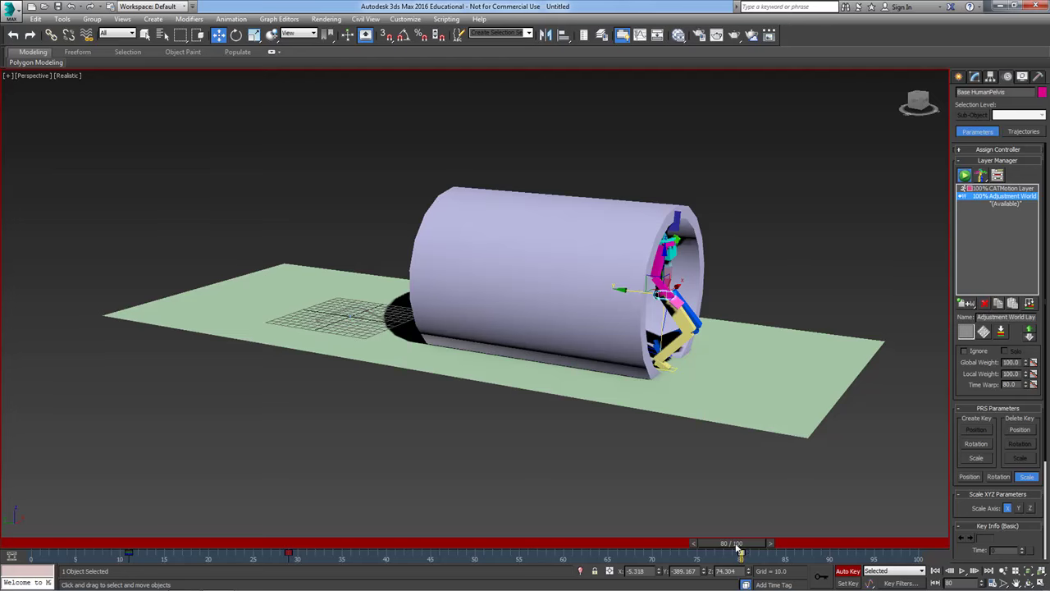
{"action": "left_click_drag", "start_coordinate": [739, 550], "coordinate": [930, 555]}
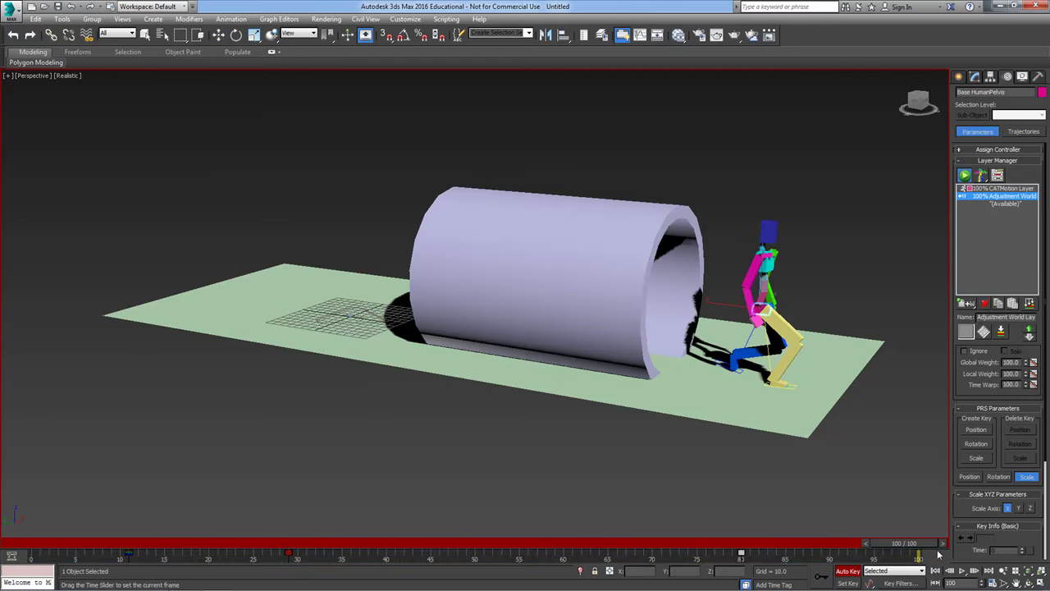
{"action": "key", "text": "w"}
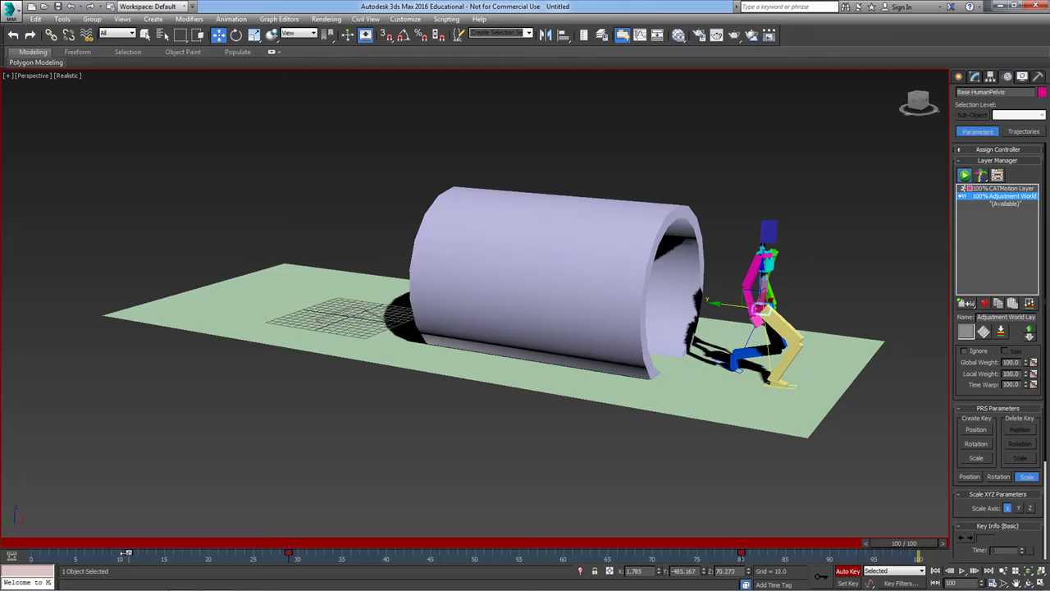
{"action": "left_click_drag", "start_coordinate": [130, 553], "coordinate": [715, 587], "text": "shift"}
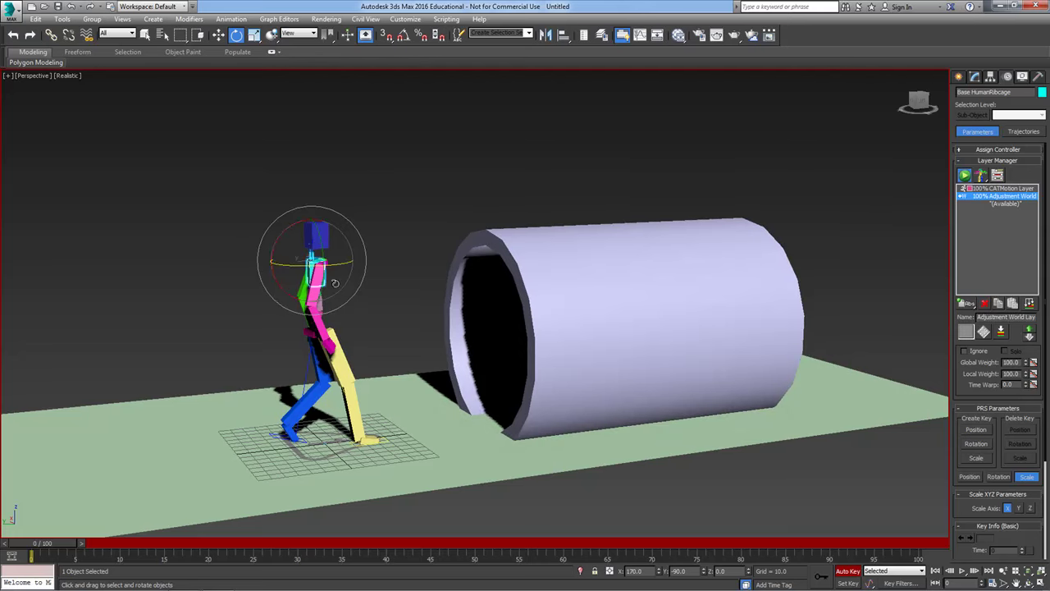
Add an Adjustment Layer for the ribcage and set the reference coordinate system to Local.
{"action": "left_click_drag", "start_coordinate": [967, 303], "coordinate": [968, 336]}
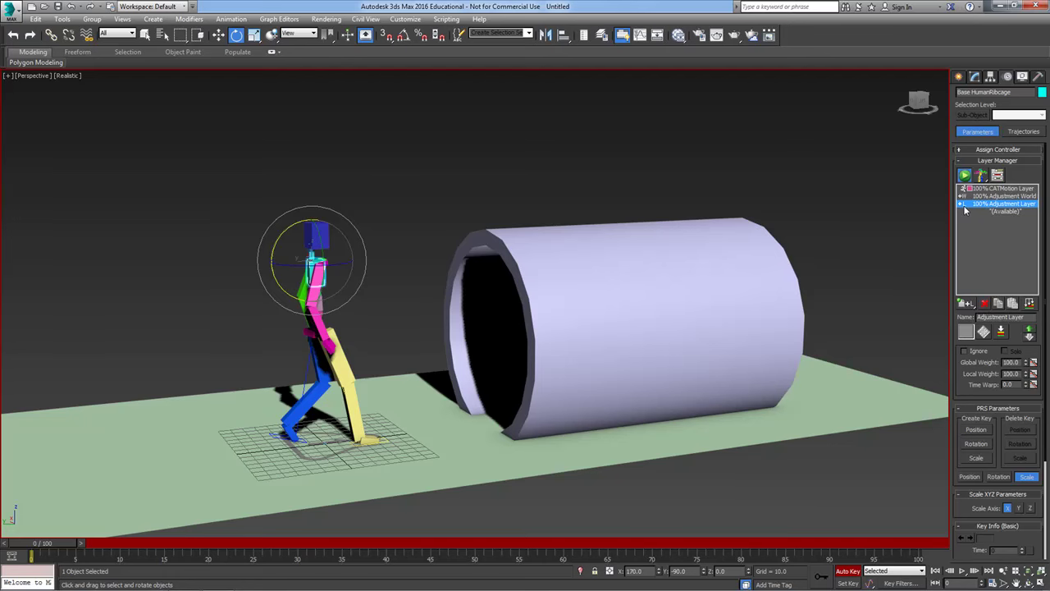
{"action": "left_click", "coordinate": [299, 34]}
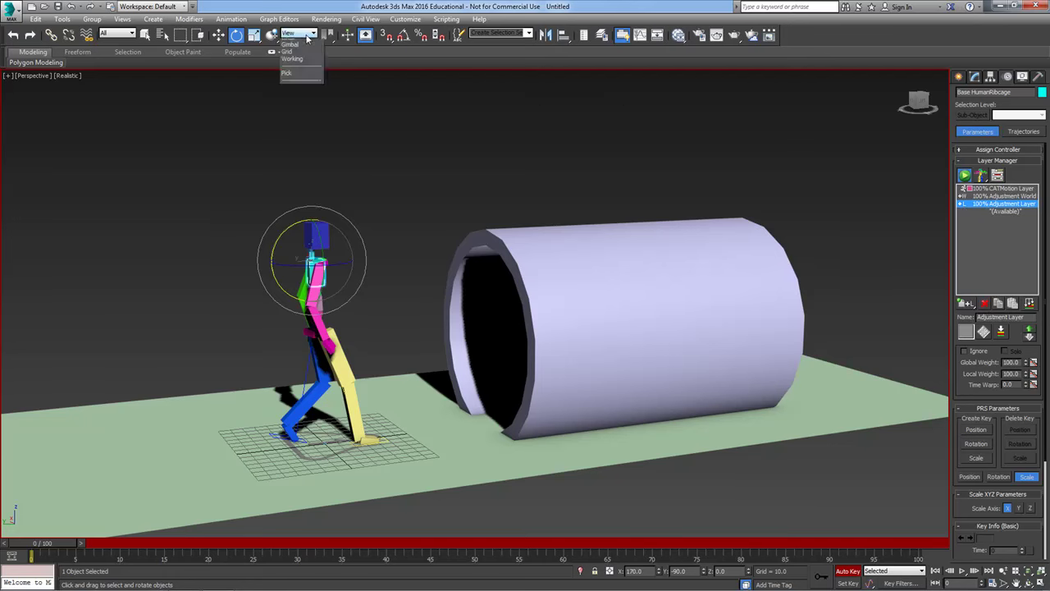
{"action": "left_click", "coordinate": [299, 71]}
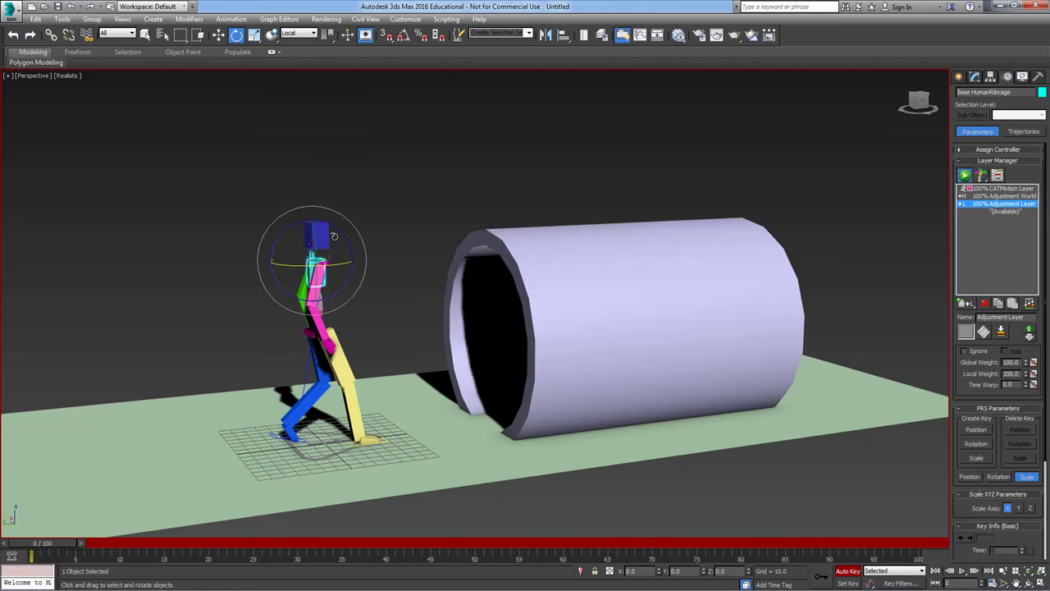
{"action": "middle_click_drag", "start_coordinate": [347, 269], "coordinate": [316, 279], "text": "alt"}
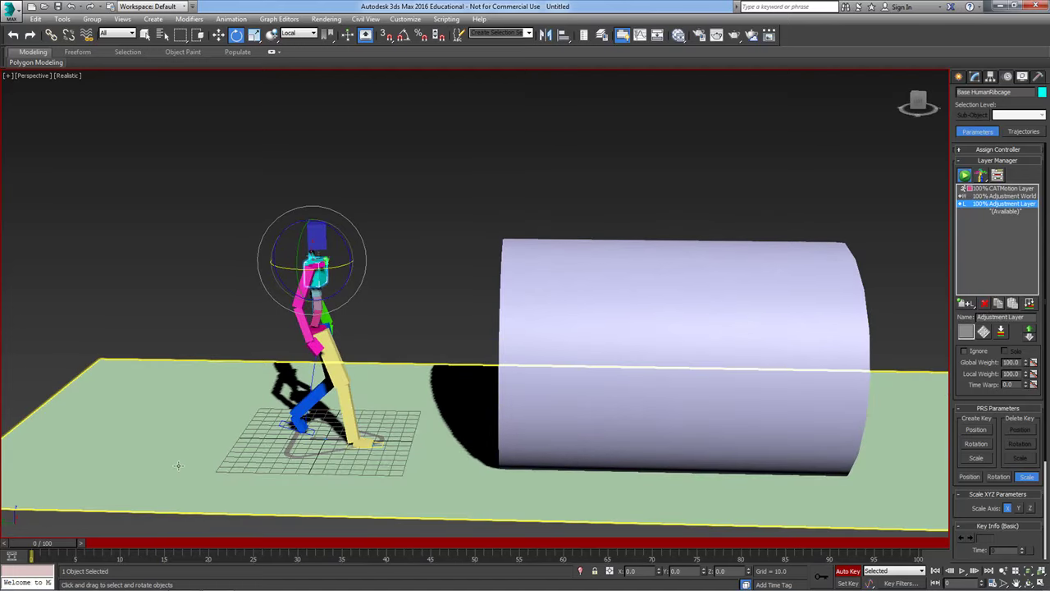
Set a ribcage rotation key at frame 12.
{"action": "key", "text": "q"}
{"action": "left_click_drag", "start_coordinate": [64, 550], "coordinate": [168, 559]}
{"action": "key", "text": "e"}
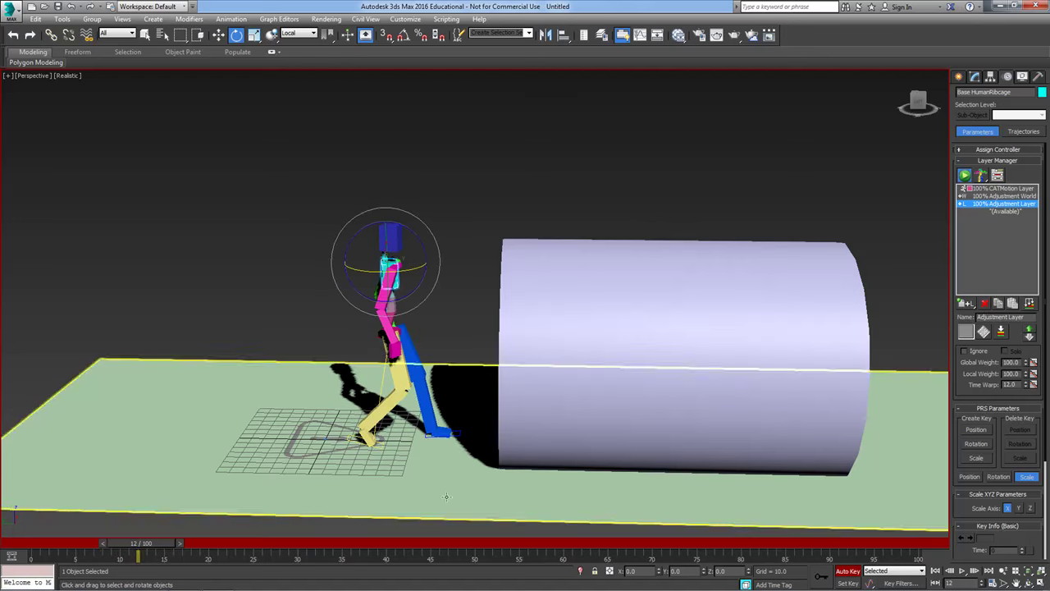
{"action": "left_click", "coordinate": [823, 576]}
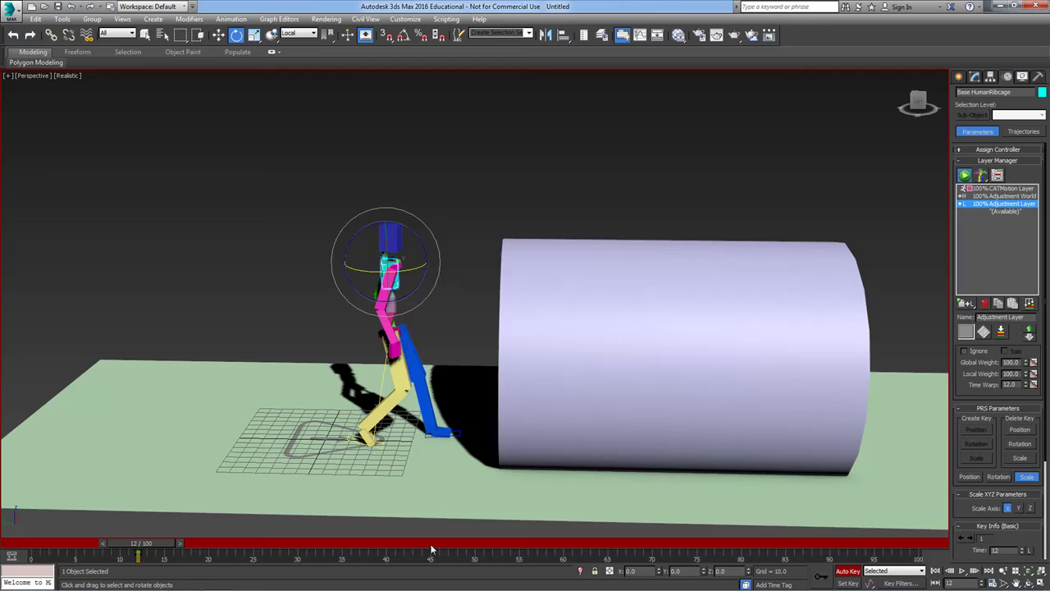
Bend the ribcage forward at frame 26, undo it, then review frames 21 back to 10.
{"action": "left_click_drag", "start_coordinate": [158, 544], "coordinate": [288, 559]}
{"action": "key", "text": "e"}
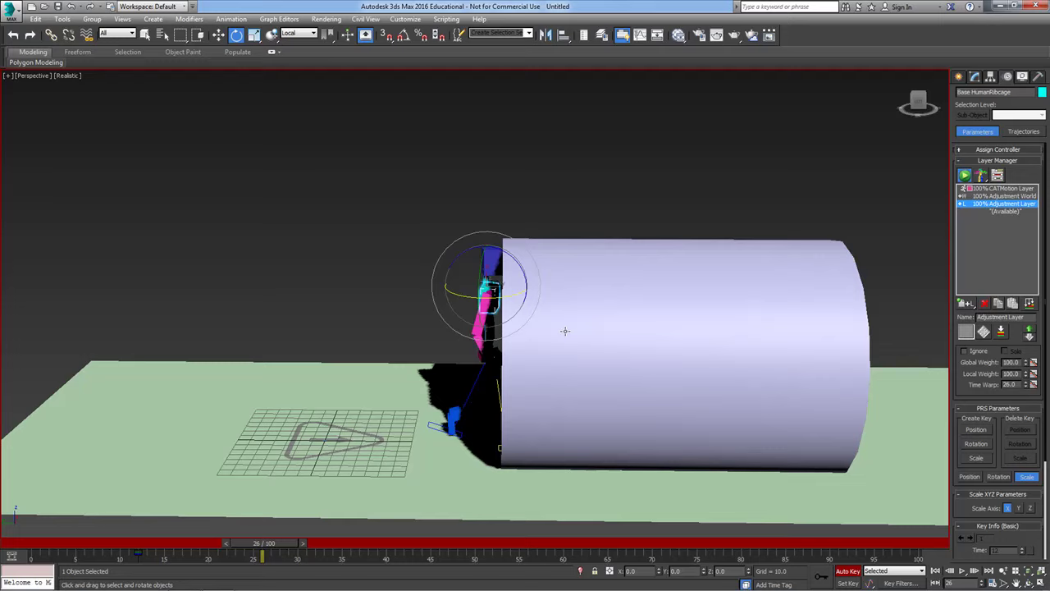
{"action": "middle_click_drag", "start_coordinate": [563, 331], "coordinate": [502, 316], "text": "alt"}
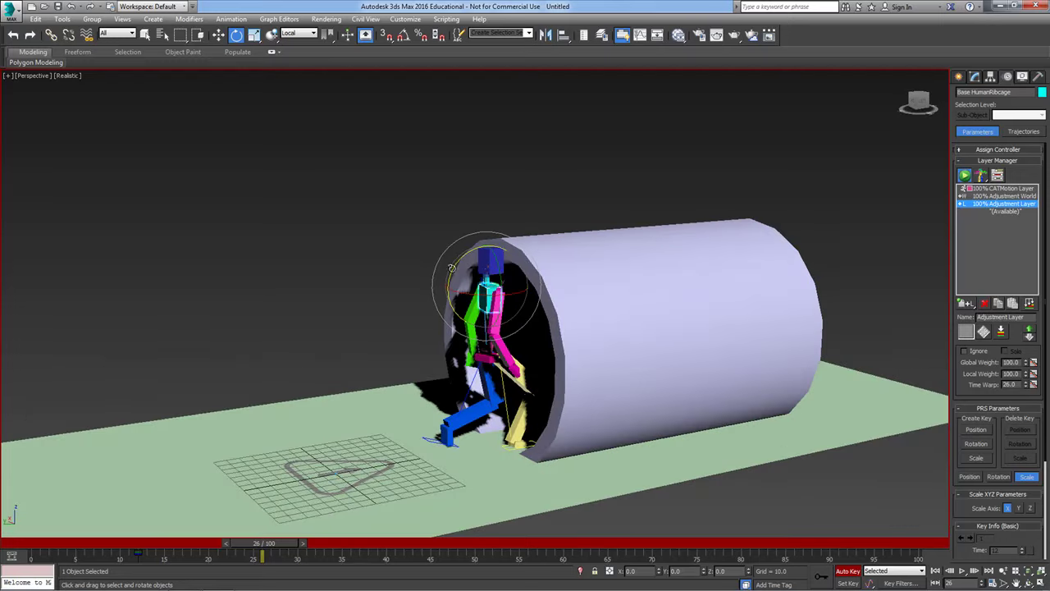
{"action": "left_click_drag", "start_coordinate": [489, 239], "coordinate": [513, 238]}
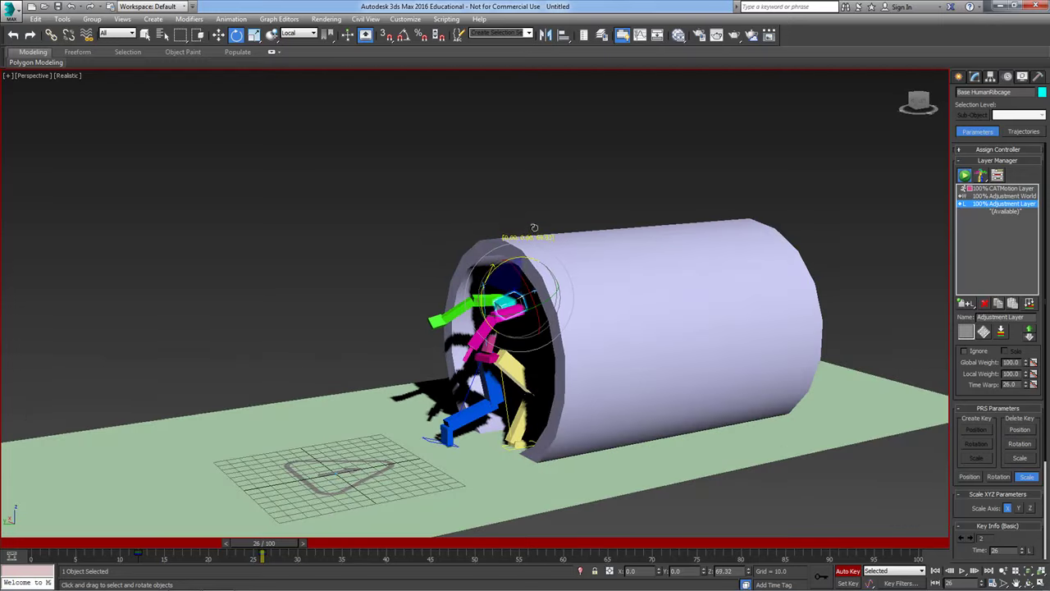
{"action": "key", "text": "q"}
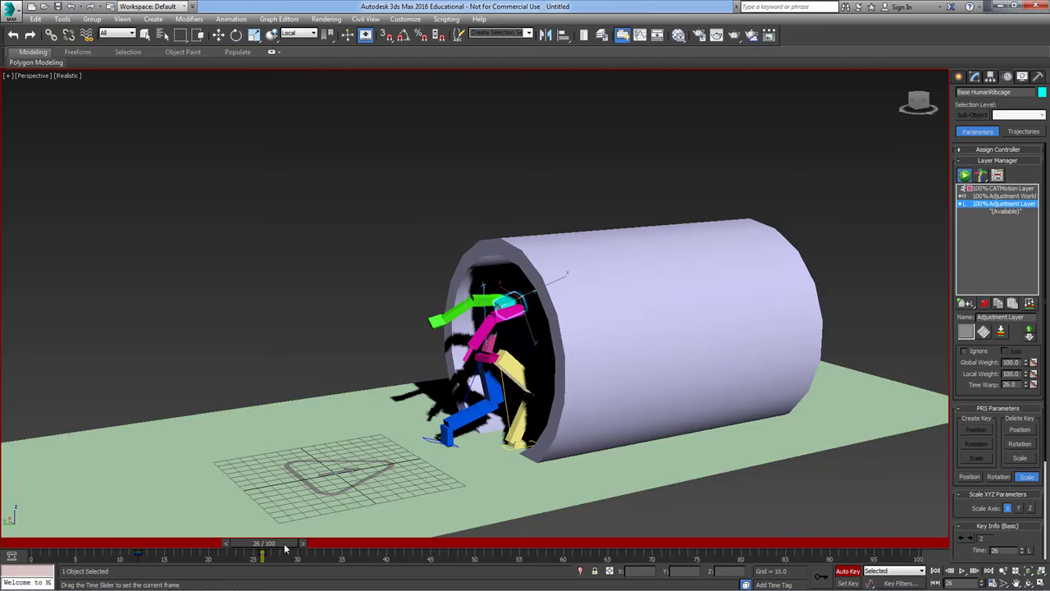
{"action": "key", "text": "ctrl+z"}
{"action": "left_click_drag", "start_coordinate": [294, 551], "coordinate": [216, 550]}
{"action": "key", "text": "e"}
{"action": "key", "text": "e"}
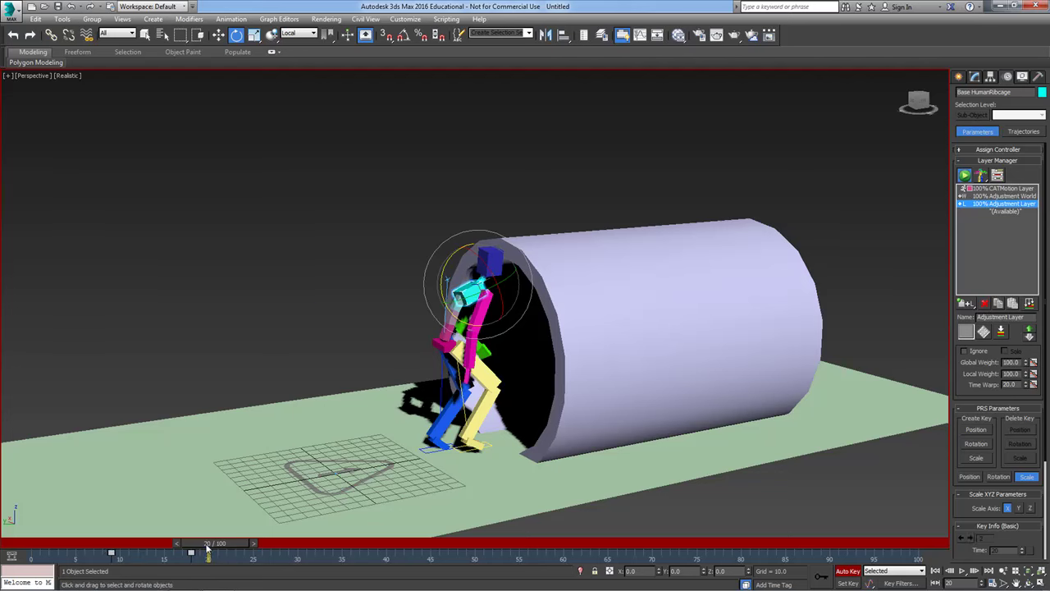
{"action": "left_click_drag", "start_coordinate": [208, 555], "coordinate": [208, 584]}
On the Adjustment World layer, move the pelvis crouch key from frame 28 to about 25.
{"action": "key", "text": "e"}
{"action": "left_click", "coordinate": [981, 196]}
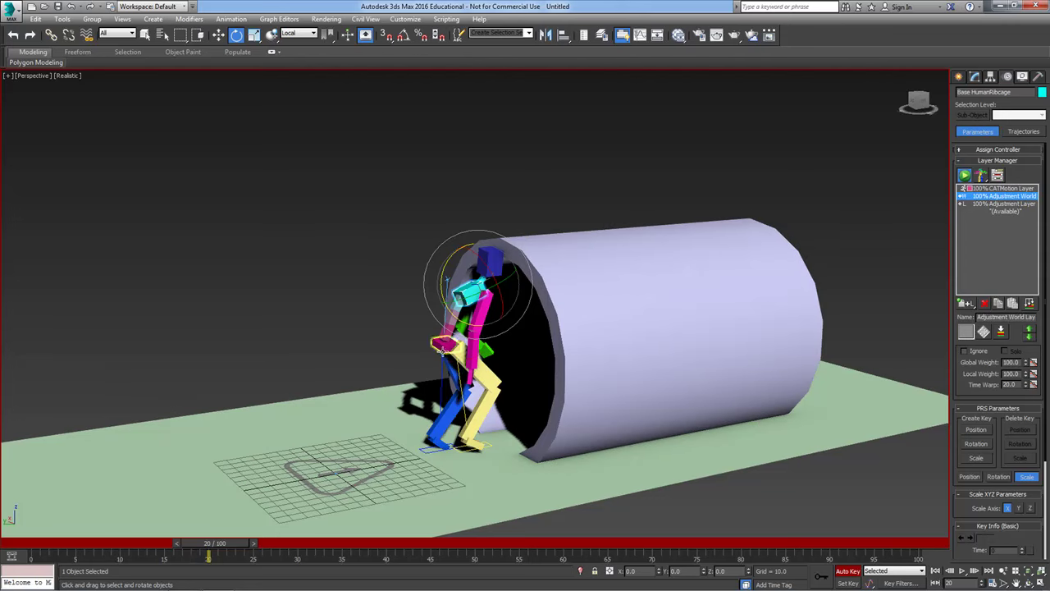
{"action": "left_click", "coordinate": [443, 343]}
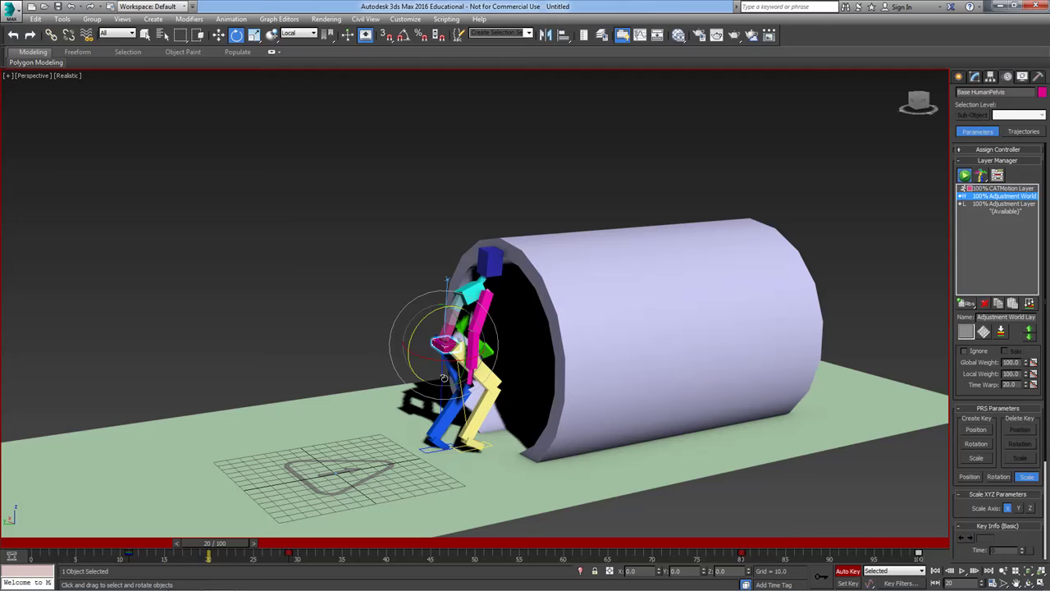
{"action": "left_click", "coordinate": [288, 555]}
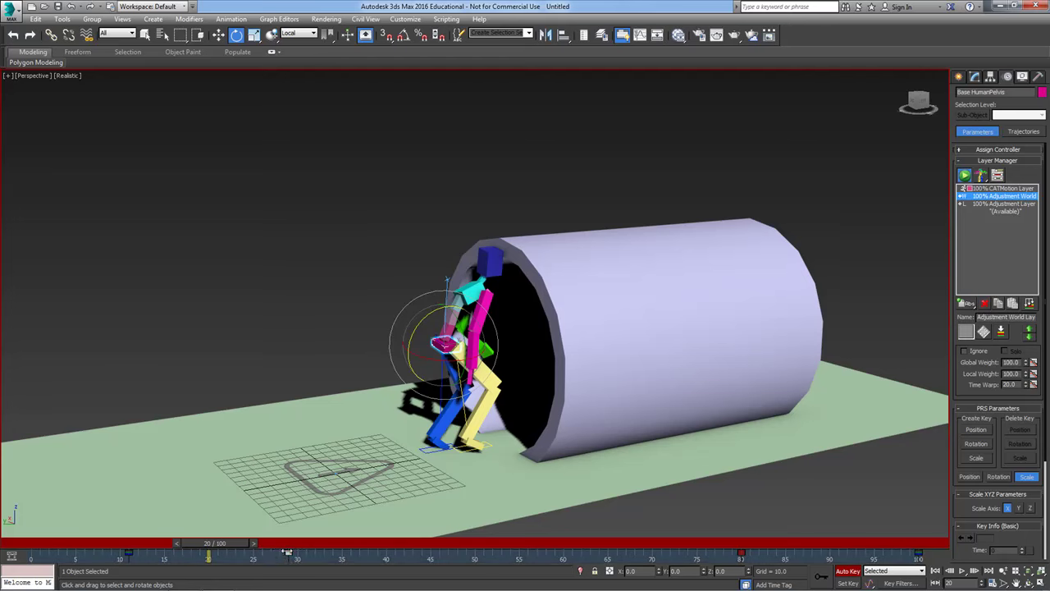
{"action": "left_click_drag", "start_coordinate": [288, 554], "coordinate": [173, 541]}
{"action": "left_click_drag", "start_coordinate": [200, 544], "coordinate": [593, 589]}
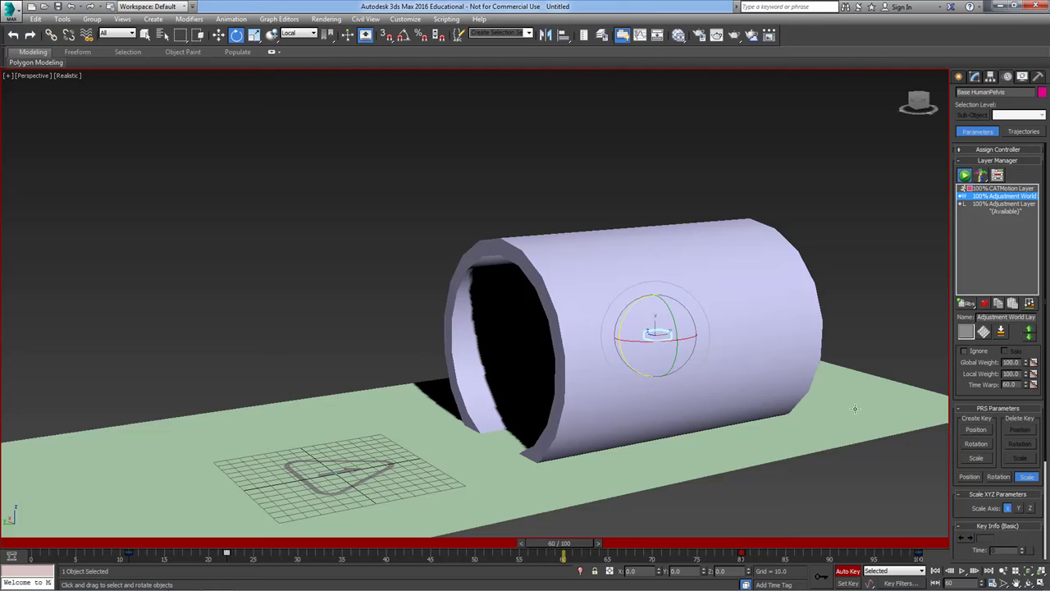
On the ribcage adjustment layer, copy the bent ribcage key from frame 18 to 41.
{"action": "key", "text": "e"}
{"action": "left_click", "coordinate": [1000, 205]}
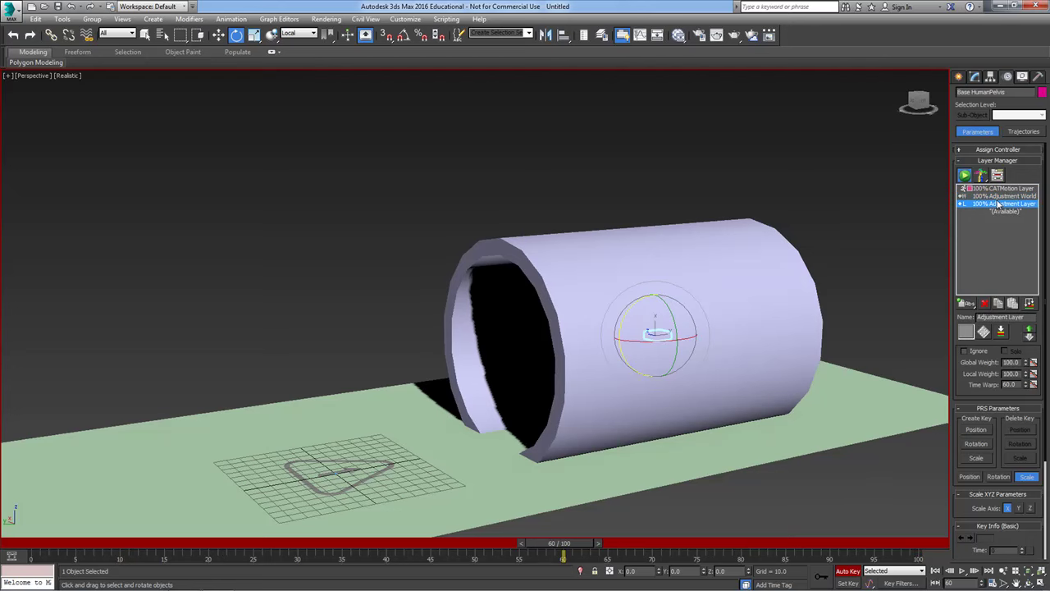
{"action": "middle_click_drag", "start_coordinate": [667, 470], "coordinate": [593, 465], "text": "alt"}
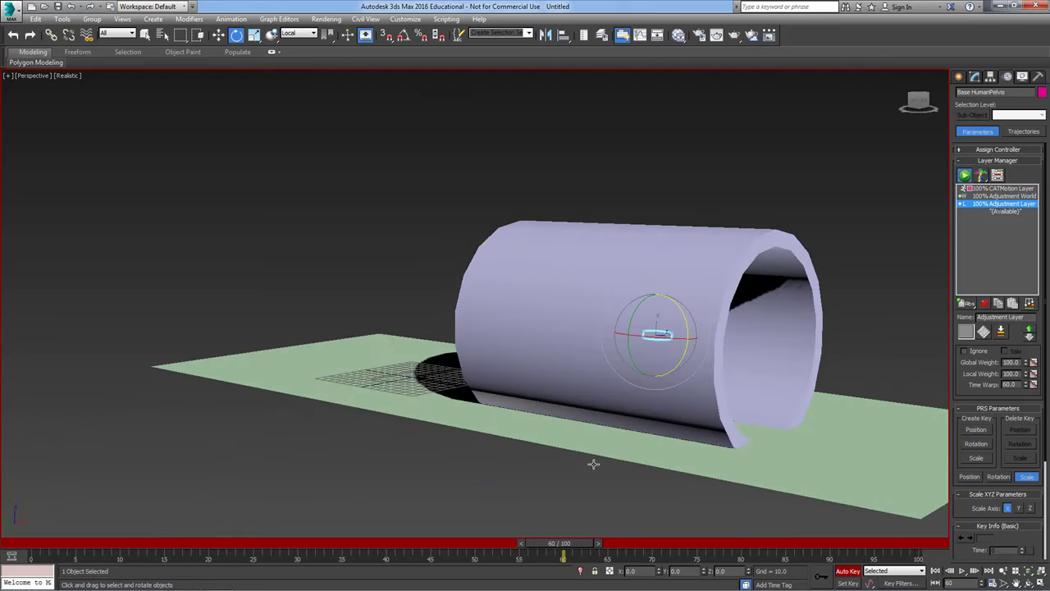
{"action": "left_click_drag", "start_coordinate": [555, 548], "coordinate": [687, 548]}
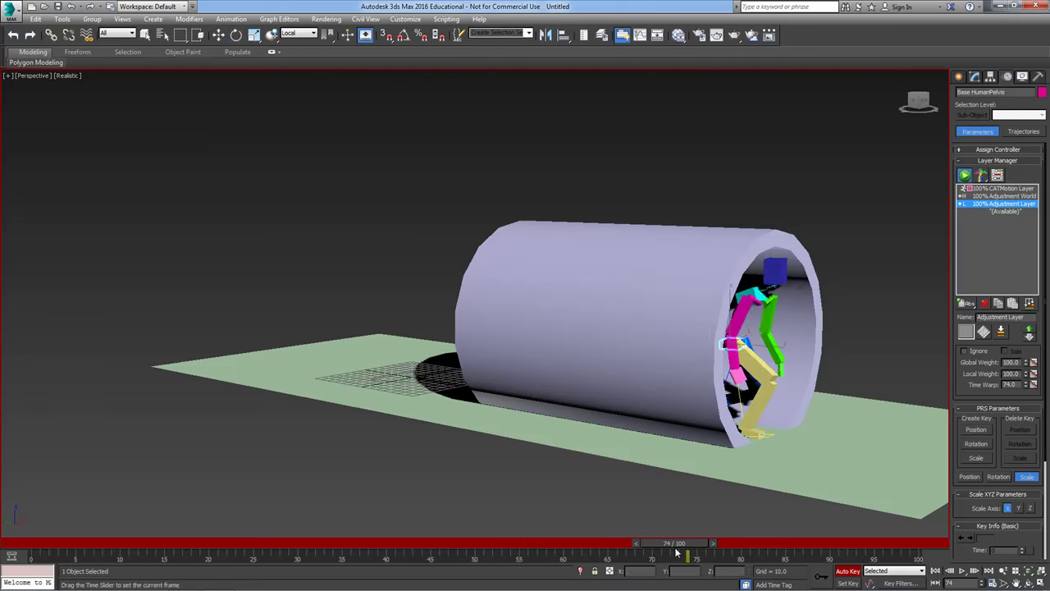
{"action": "left_click", "coordinate": [752, 294]}
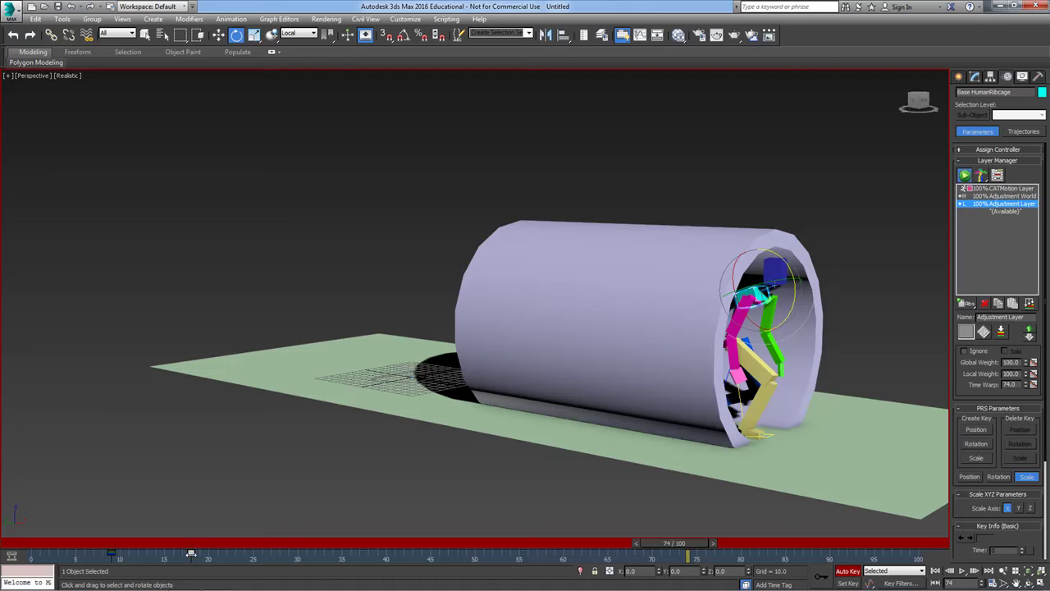
{"action": "left_click_drag", "start_coordinate": [191, 554], "coordinate": [829, 567], "text": "shift"}
Copy the upright ribcage key from frame 9 to frame 85.
{"action": "key", "text": "e"}
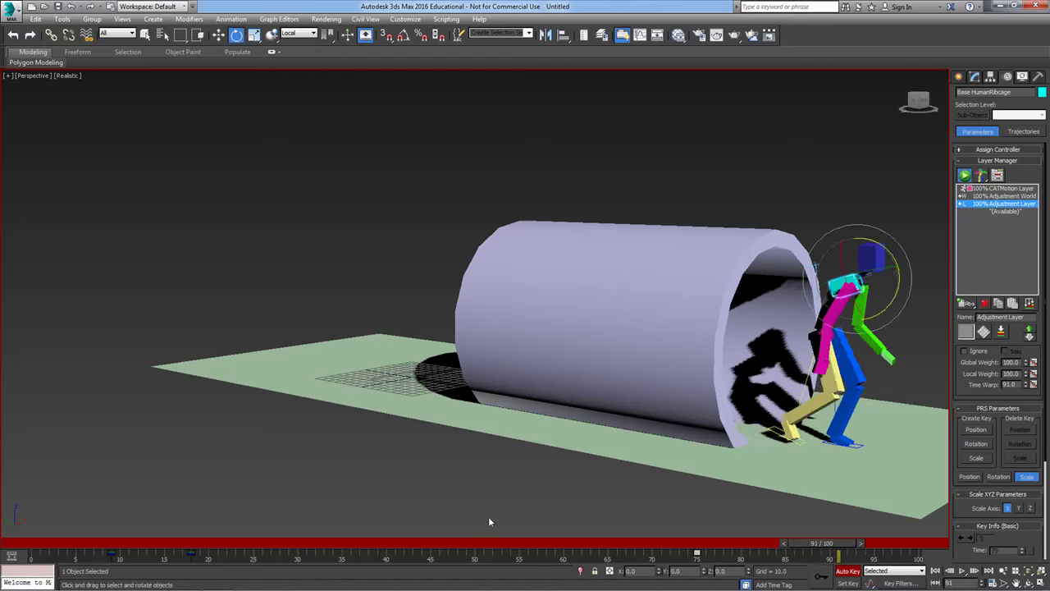
{"action": "left_click_drag", "start_coordinate": [111, 558], "coordinate": [894, 558], "text": "shift"}
{"action": "key", "text": "e"}
{"action": "key", "text": "e"}
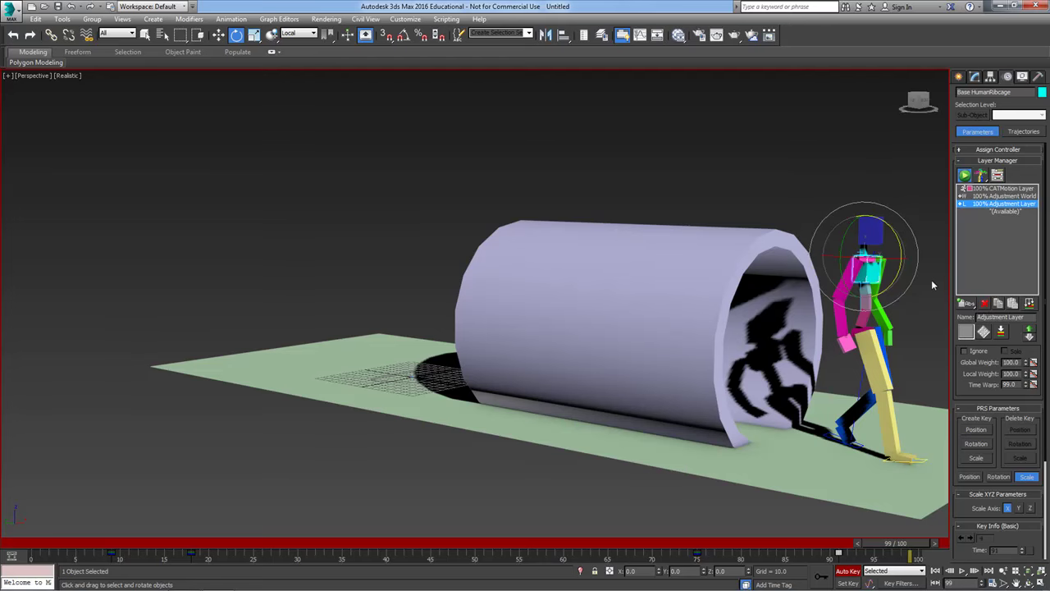
Rename the Adjustment World layer to 'Pelvis height'.
{"action": "left_click", "coordinate": [1008, 196]}
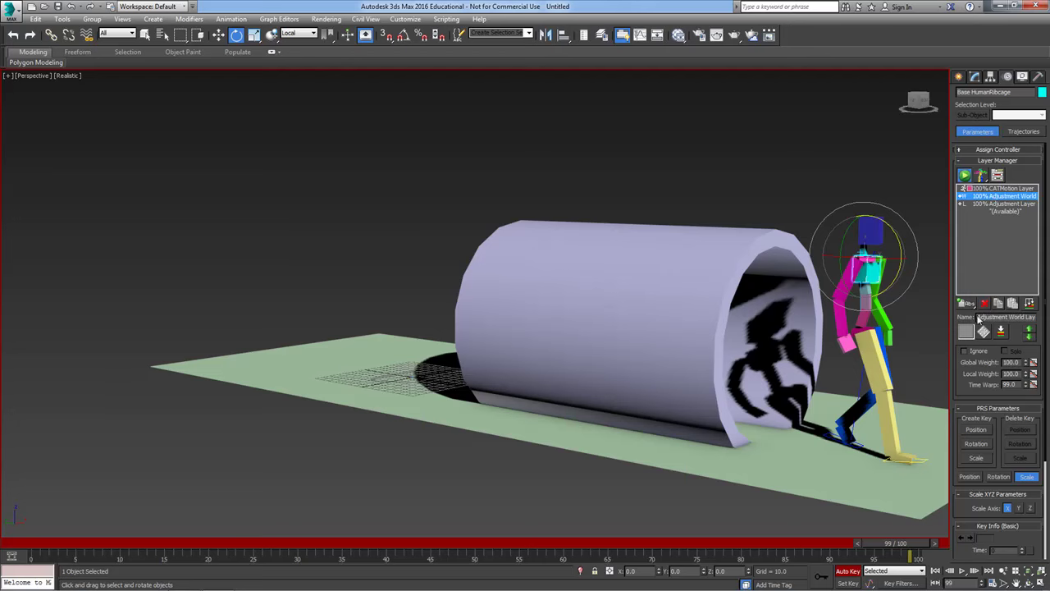
{"action": "left_click_drag", "start_coordinate": [978, 317], "coordinate": [1046, 325]}
{"action": "type", "text": "Pelvis height"}
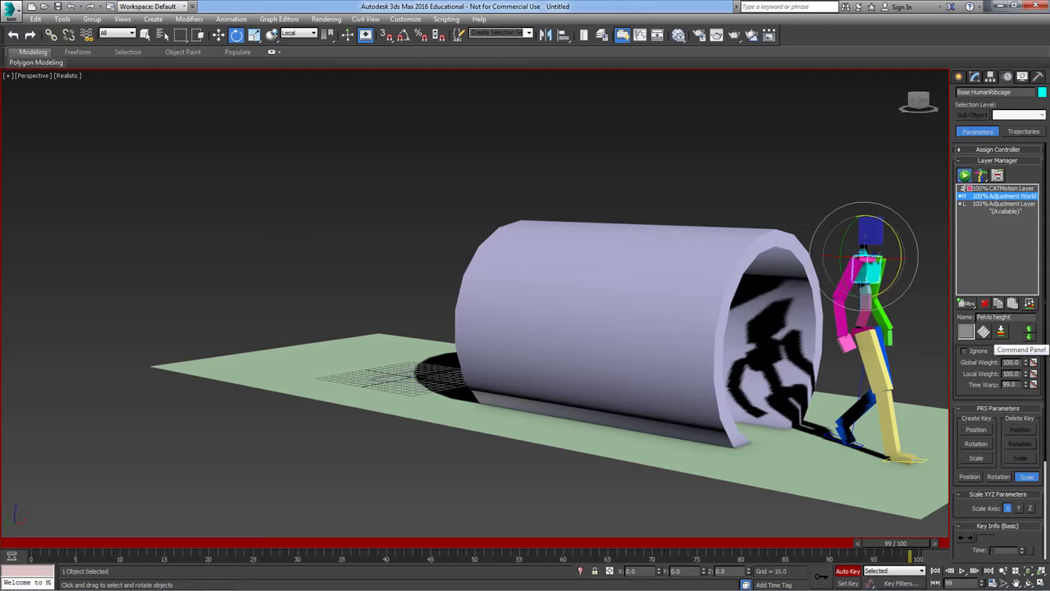
{"action": "key", "text": "Return"}
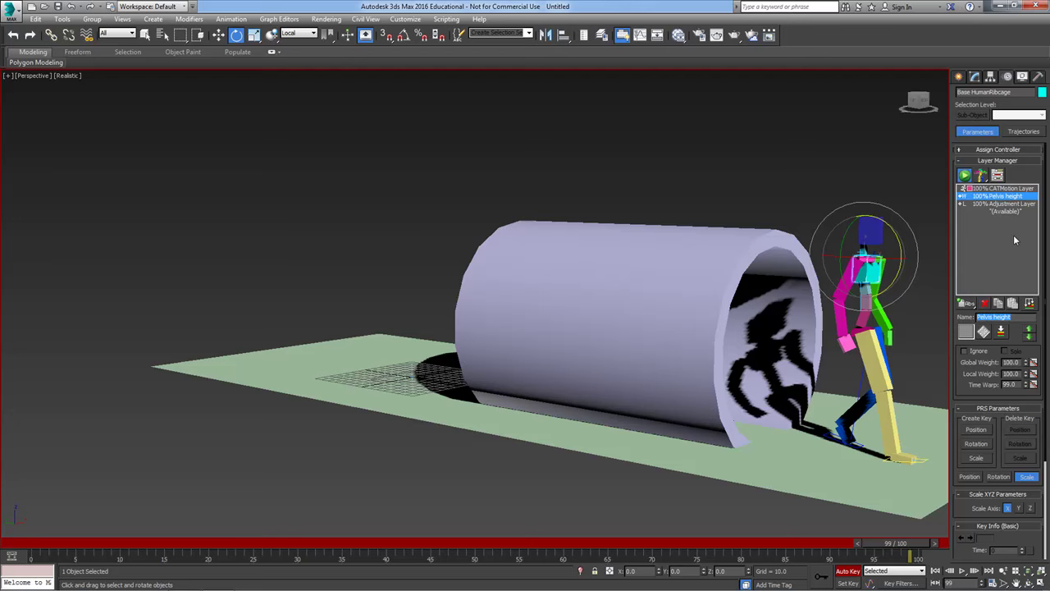
Rename the Adjustment Layer to 'Ribcage bend'.
{"action": "left_click", "coordinate": [1014, 204]}
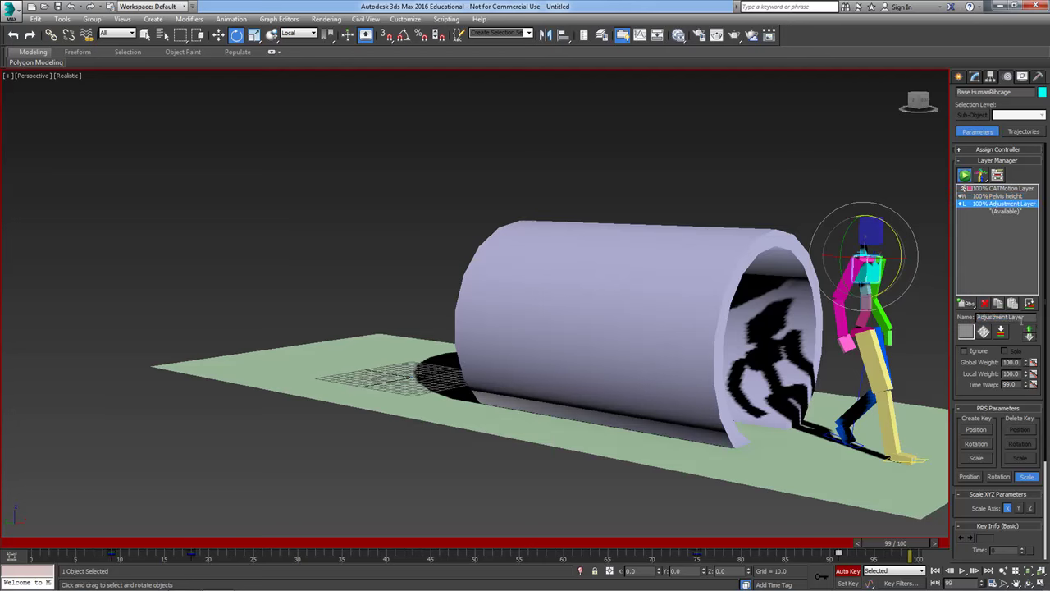
{"action": "left_click_drag", "start_coordinate": [1028, 319], "coordinate": [961, 316]}
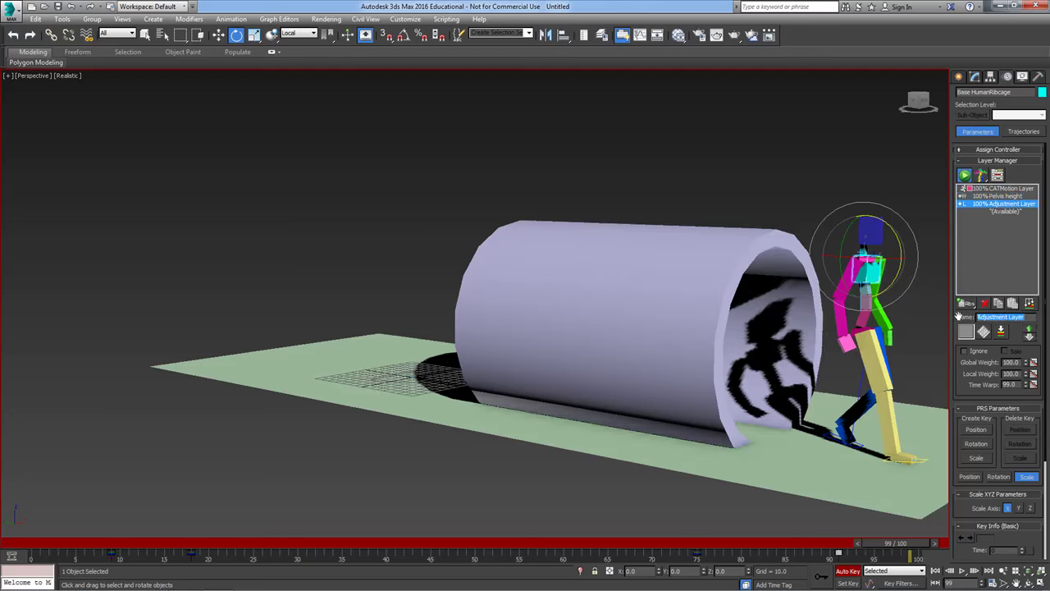
{"action": "type", "text": "Ribcage bend"}
{"action": "key", "text": "Return"}
Turn off Auto Key, rewind to frame 0, clear the selection and view along the tube.
{"action": "left_click", "coordinate": [851, 570]}
{"action": "left_click", "coordinate": [935, 571]}
{"action": "left_click", "coordinate": [649, 371]}
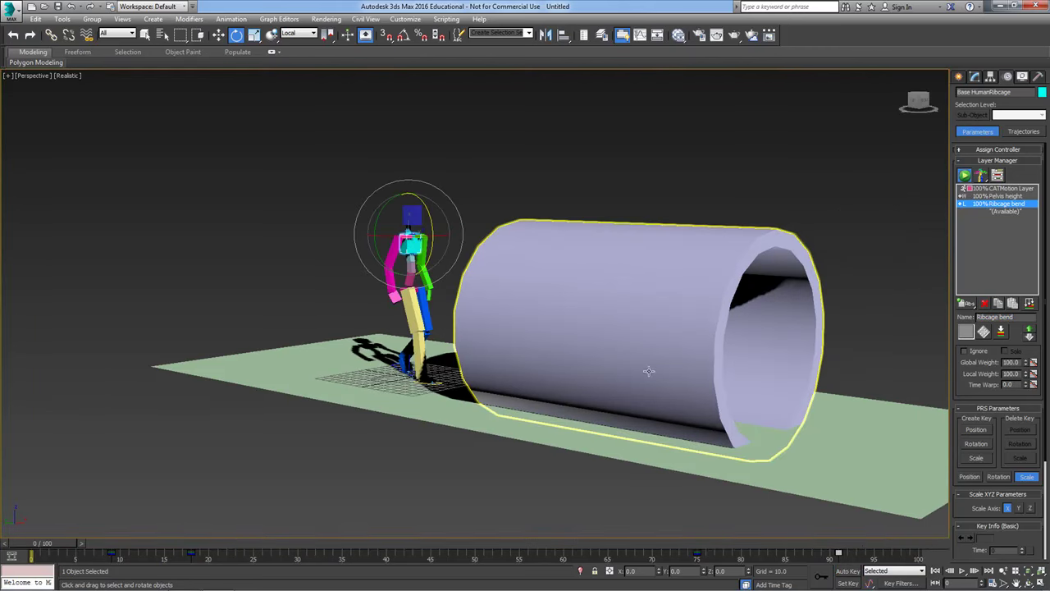
{"action": "middle_click_drag", "start_coordinate": [775, 465], "coordinate": [770, 412], "text": "alt"}
{"action": "left_click", "coordinate": [637, 238]}
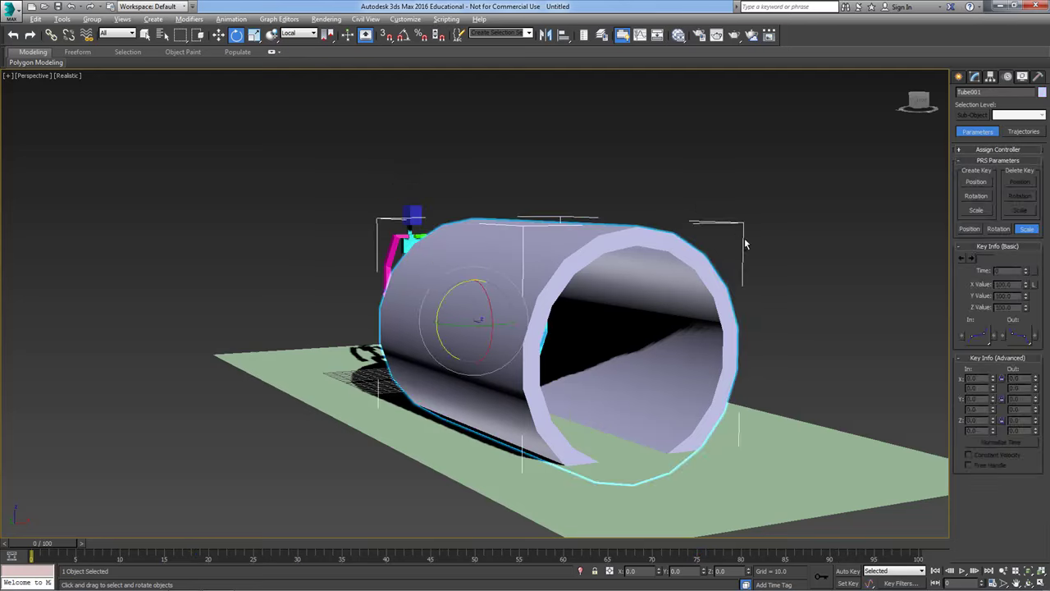
{"action": "left_click", "coordinate": [780, 250]}
{"action": "middle_click_drag", "start_coordinate": [623, 221], "coordinate": [648, 225], "text": "alt"}
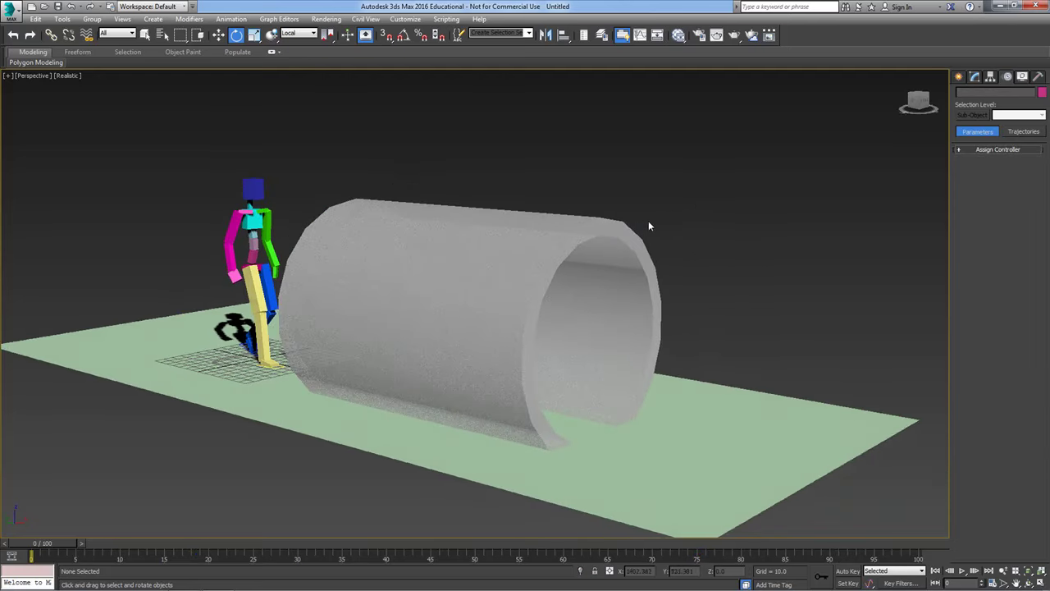